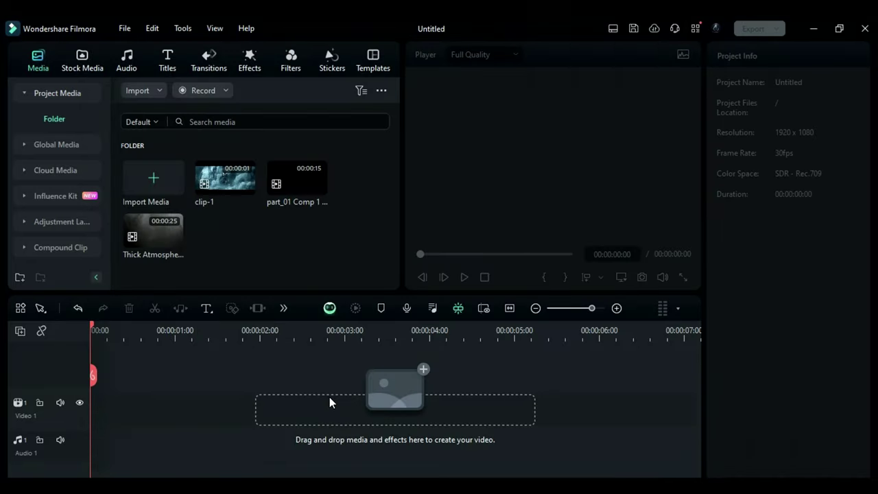
Step: Add the Medium Purple solid color from the stock library to the first video track at the start of the timeline
click(87, 66)
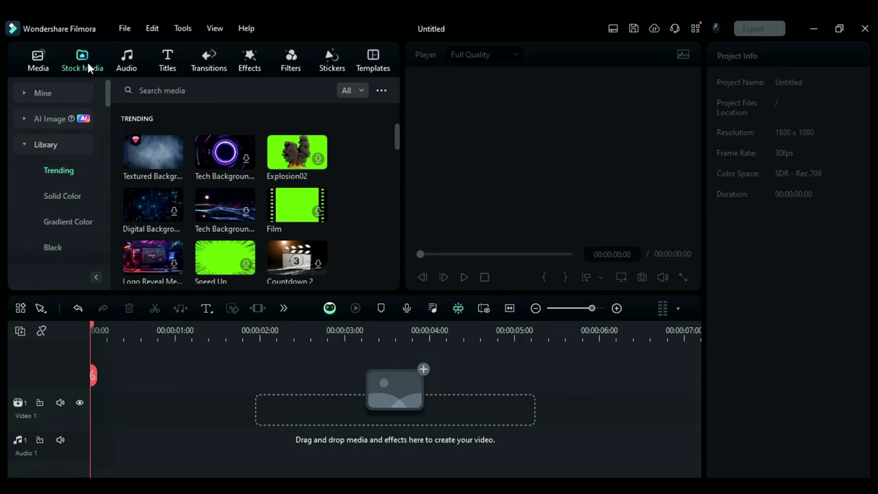
click(76, 198)
drag(396, 132, 404, 170)
drag(225, 229, 96, 415)
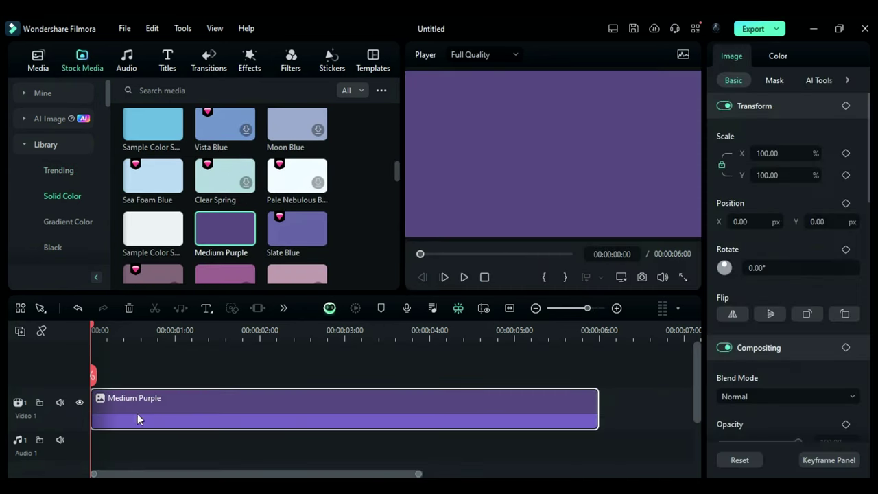
Step: Set the purple clip's color temperature to -68 and its tint to -23
click(778, 56)
click(842, 187)
text(-68)
key(Return)
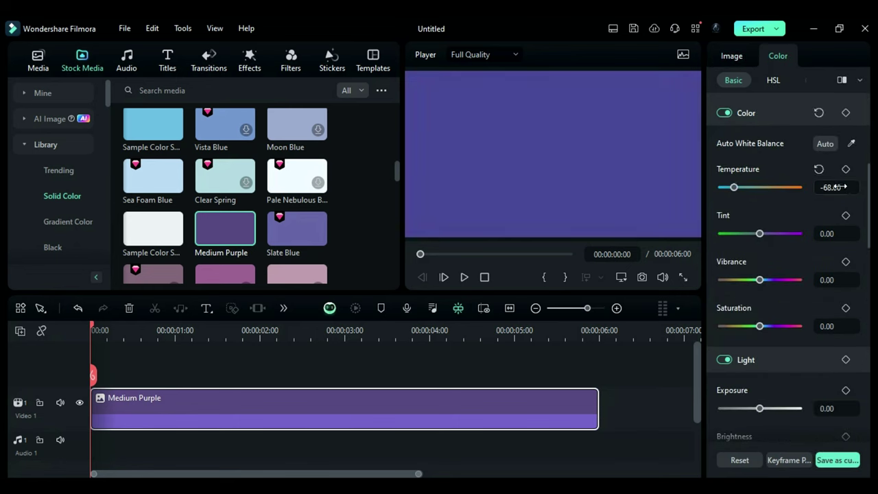
click(851, 234)
text(-)
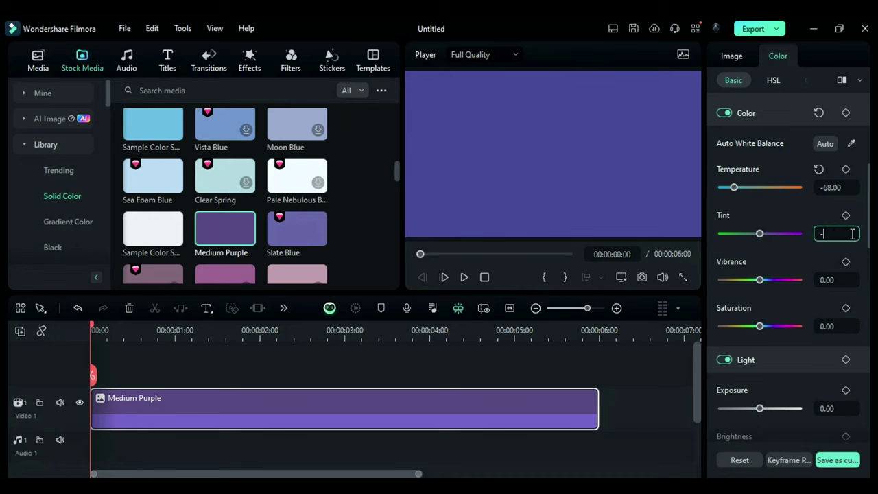
text(23)
key(Return)
Step: Set the purple clip's vibrance to -8 and its saturation to -21
click(836, 280)
text(-8)
key(Return)
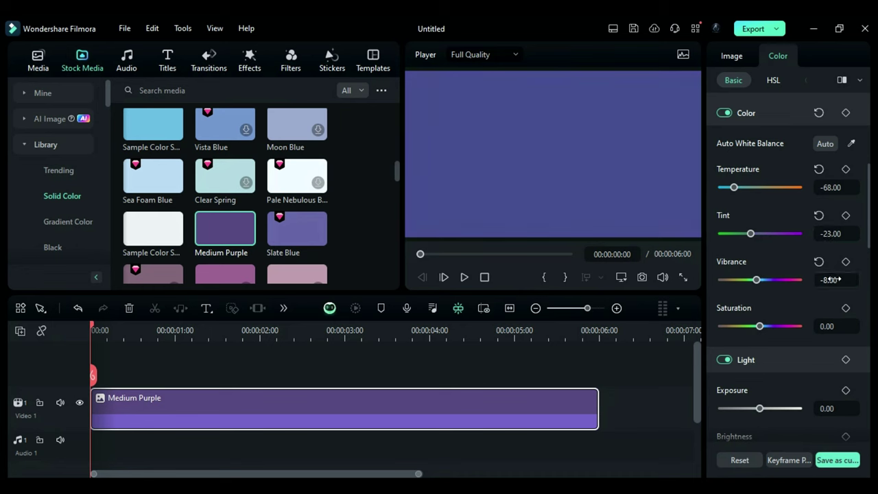
click(840, 326)
text(-21)
key(Return)
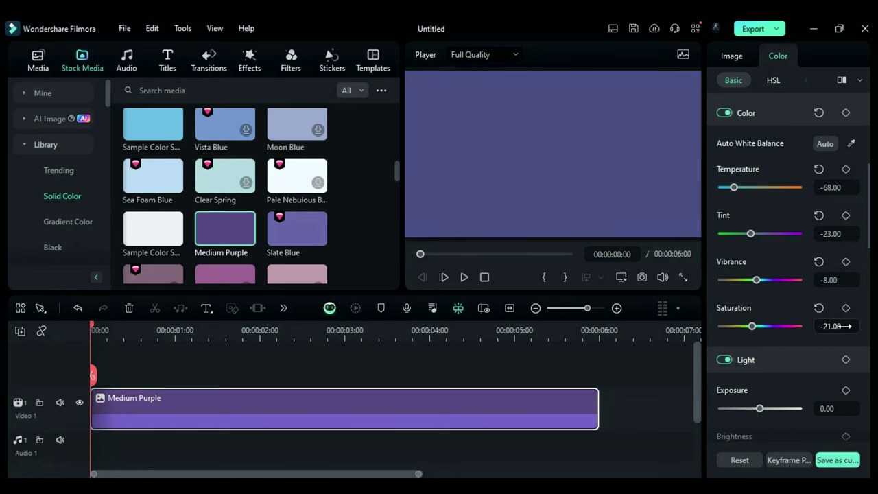
Step: Darken the purple clip by setting its exposure to -19 and its brightness to -1
click(839, 409)
text(-1)
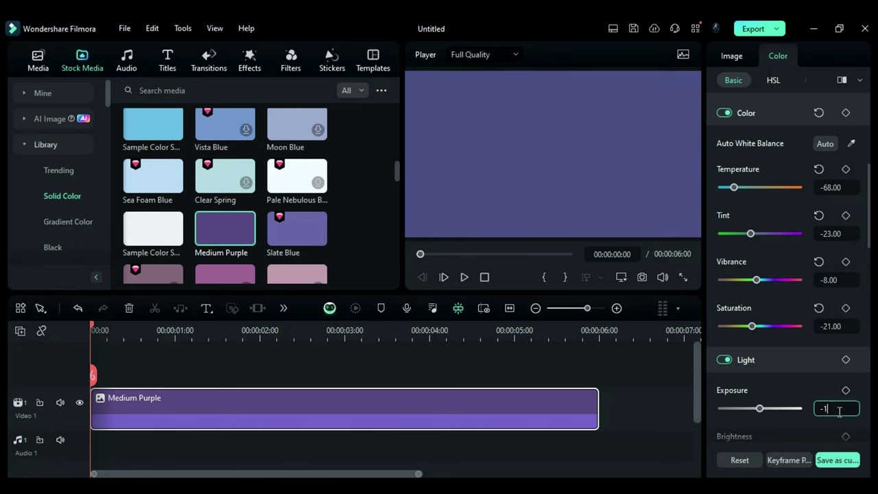
text(9)
key(Return)
scroll(839, 411, down, 1)
click(838, 412)
text(-1)
key(Return)
Step: Place the Sample Color Solid 15 on a track above the purple clip and apply a circle mask to it
drag(397, 175, 396, 159)
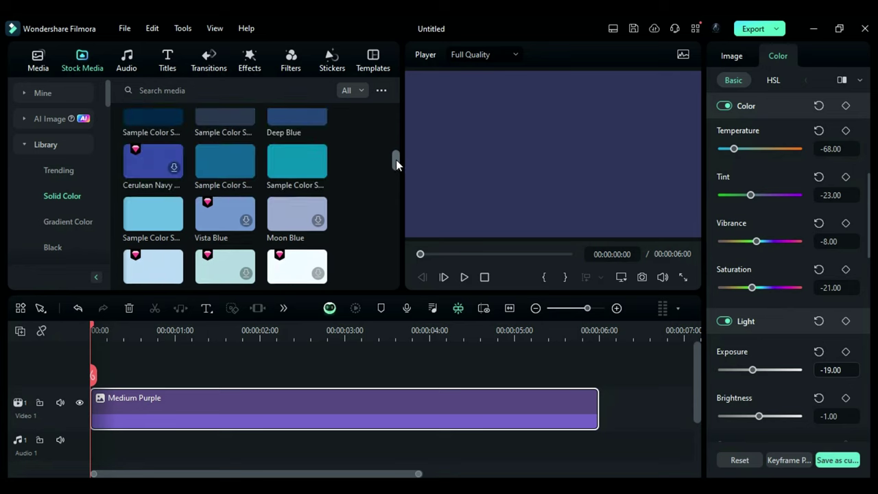
drag(235, 179, 220, 410)
click(746, 60)
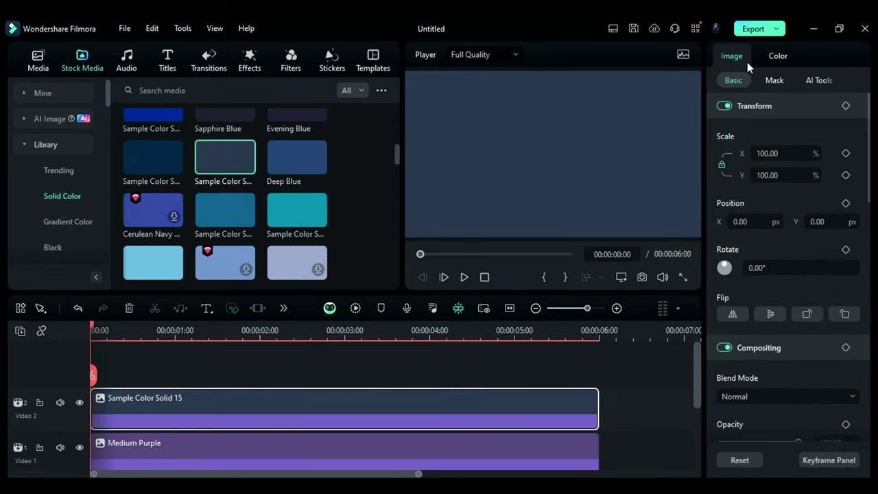
click(780, 80)
click(813, 169)
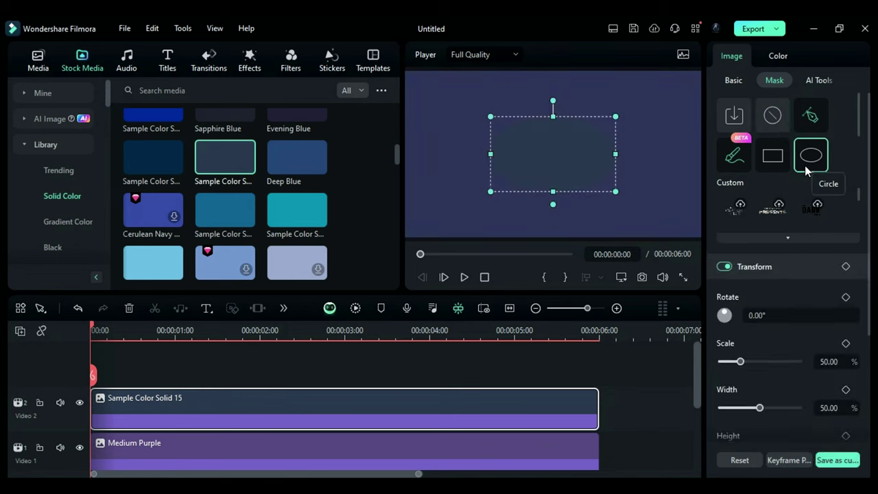
Step: Set the circle mask's scale to 89%, its height to 20% and its blur strength to about 61%
click(840, 361)
text(89)
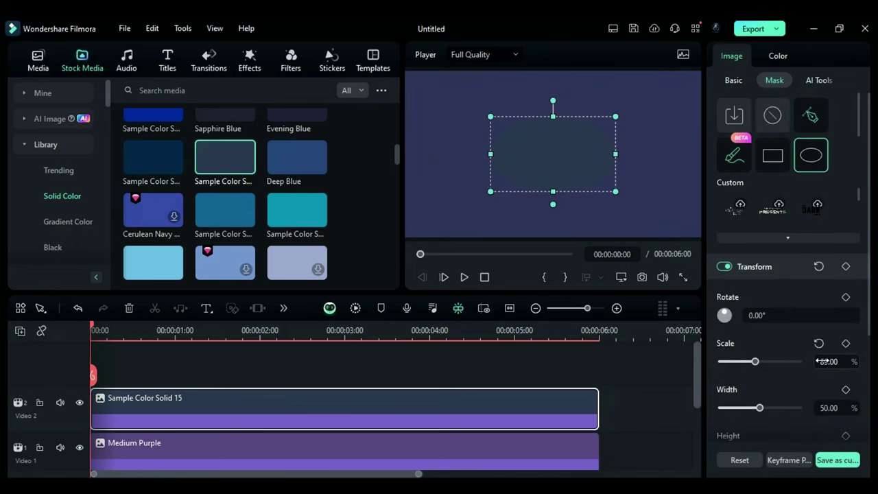
key(Return)
scroll(841, 398, down, 2)
click(843, 377)
text(20)
key(Return)
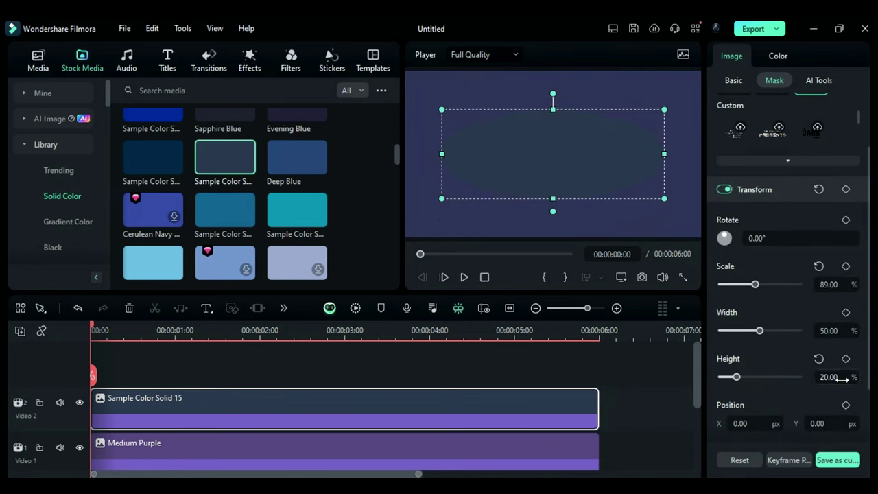
scroll(840, 384, down, 2)
drag(719, 397, 770, 410)
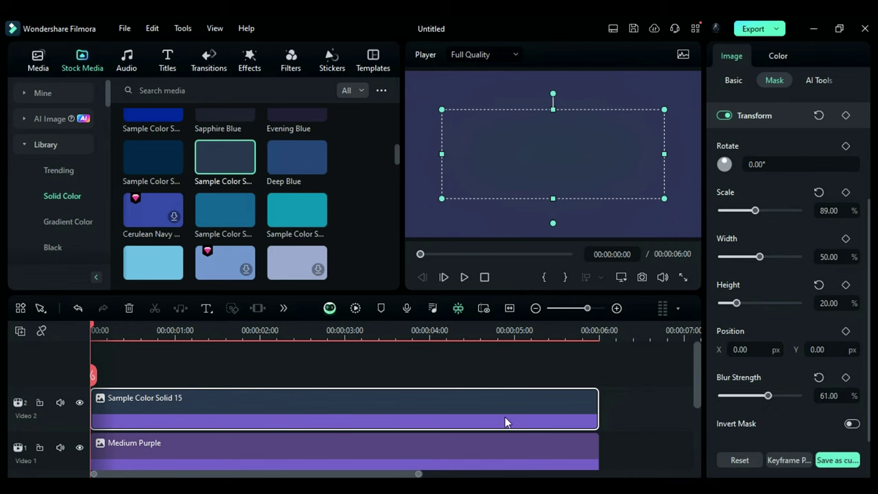
Step: Change the masked Sample Color Solid 15 clip's blend mode to Overlay
click(723, 87)
click(820, 396)
scroll(793, 347, down, 3)
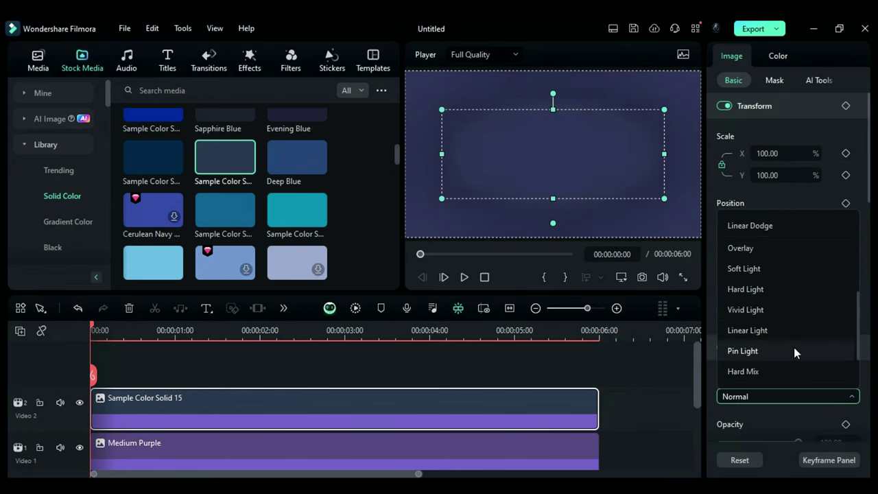
click(760, 247)
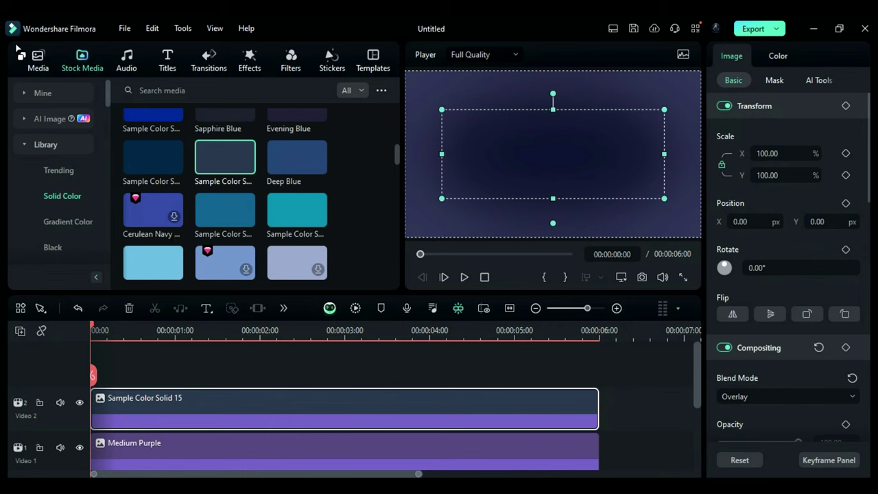
Step: Add the Thick Atmosphere overlay video on a third track above the two solids, starting at the timeline's beginning
click(37, 58)
drag(151, 240, 110, 385)
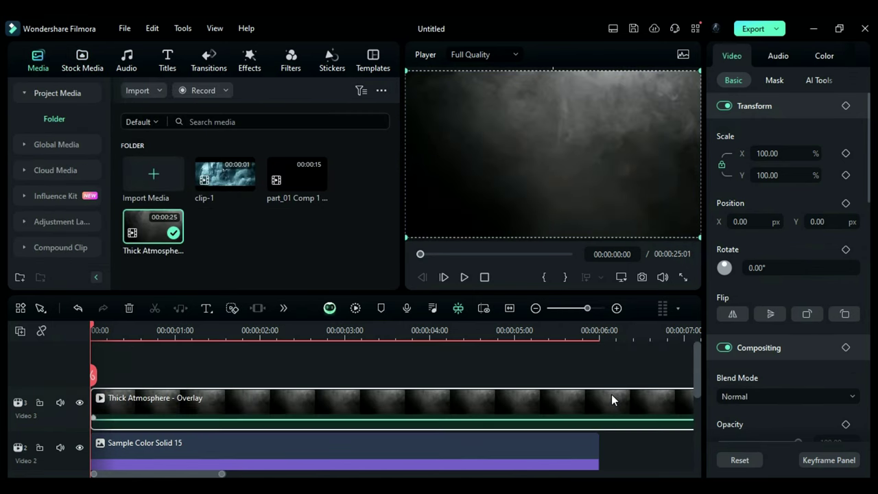
scroll(611, 394, down, 1)
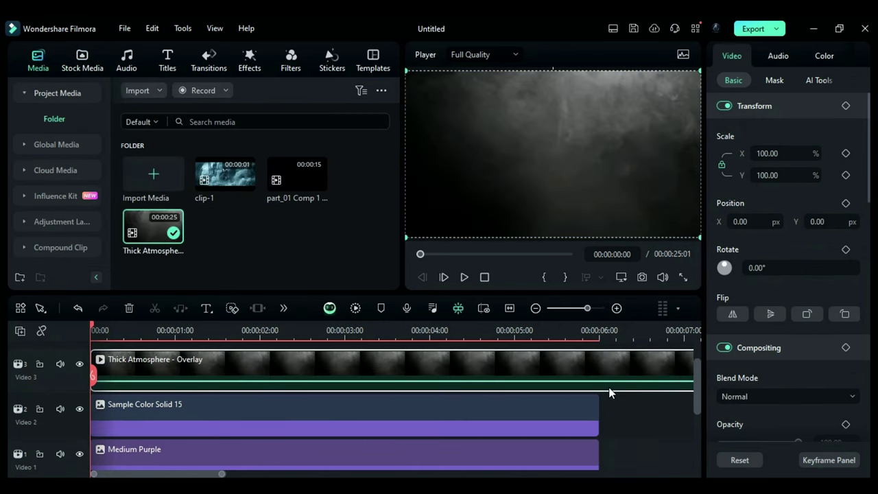
Step: Change the Thick Atmosphere clip's blend mode to Overlay
click(746, 396)
scroll(747, 371, down, 3)
scroll(756, 316, up, 1)
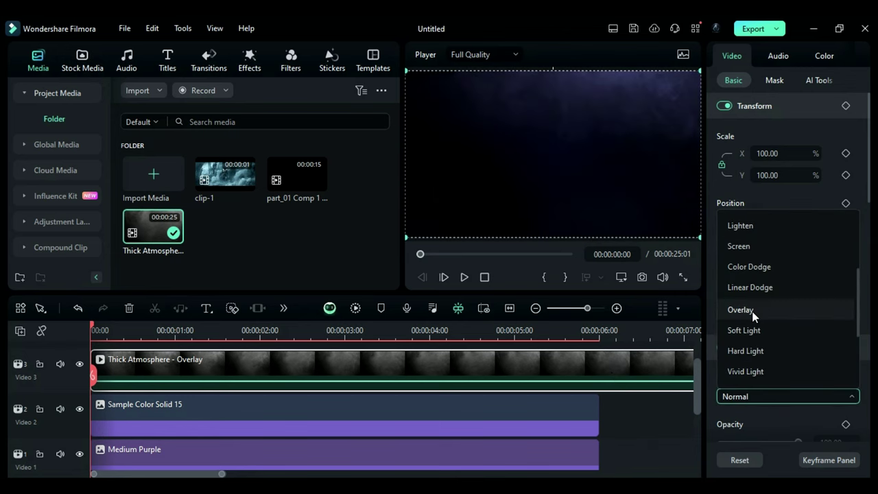
click(741, 310)
Step: Combine the three stacked clips into a compound clip named Background
scroll(259, 349, down, 3)
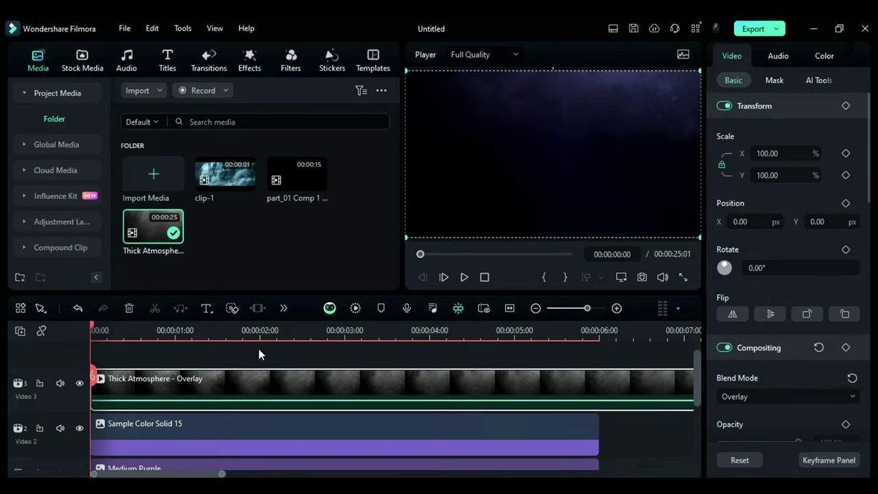
right_click(273, 367)
click(303, 330)
text(Background)
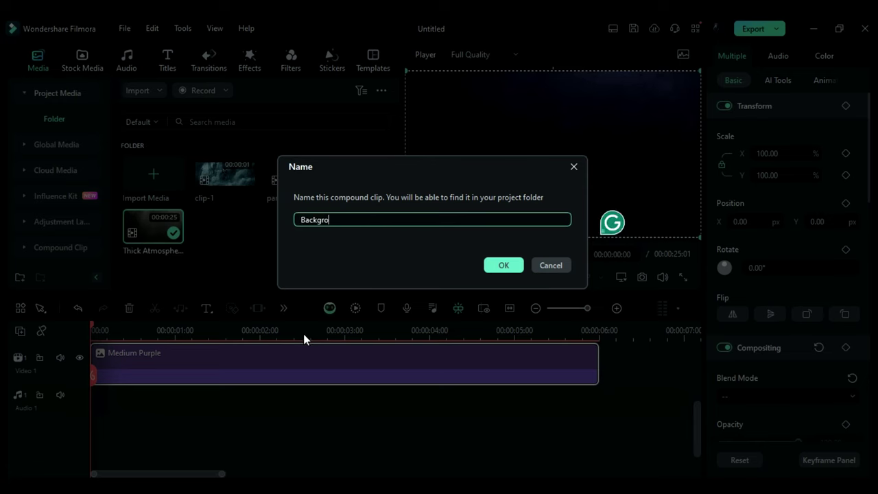
click(504, 262)
Step: Split the Background compound clip at 00:00:02:15 and delete the part after the cut
drag(93, 328, 302, 359)
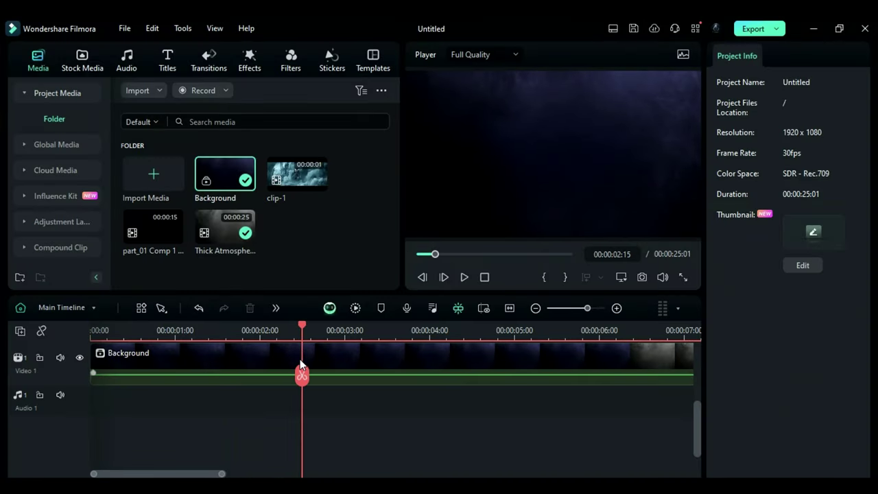
key(ctrl+b)
click(325, 360)
key(Delete)
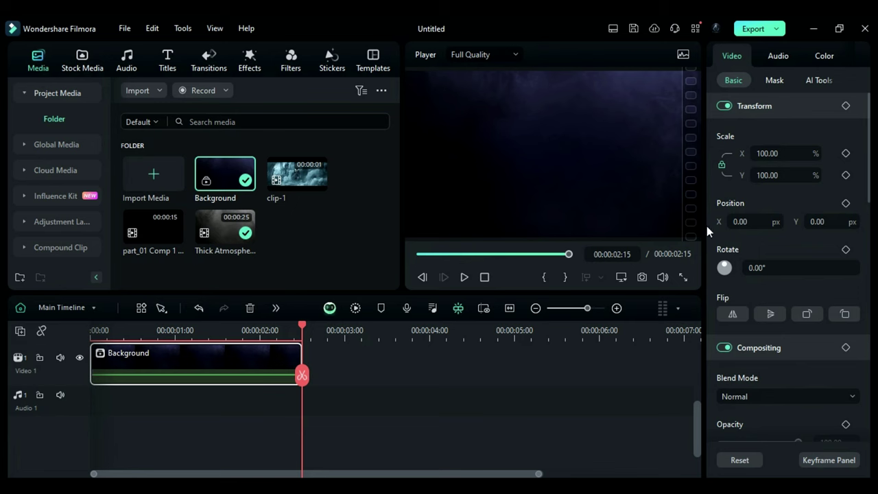
Step: In the Background clip's HSL color settings, set the cyan range's saturation to 31 and luminance to 31
click(824, 57)
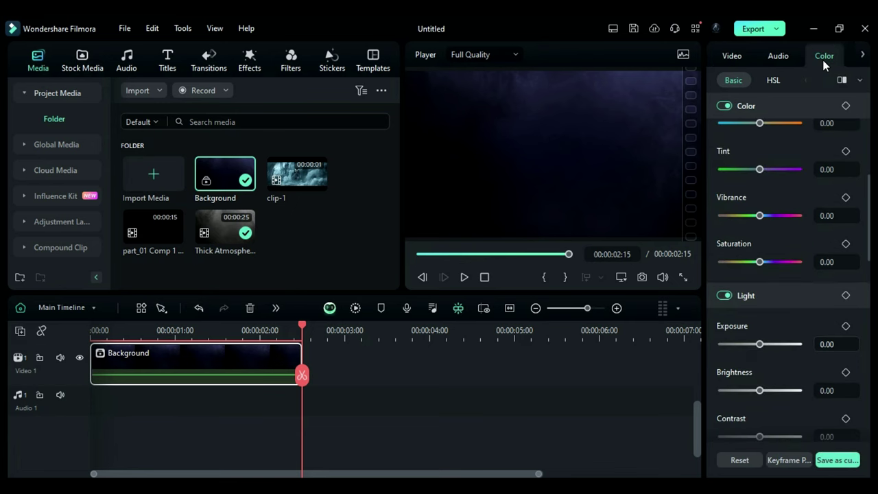
click(773, 80)
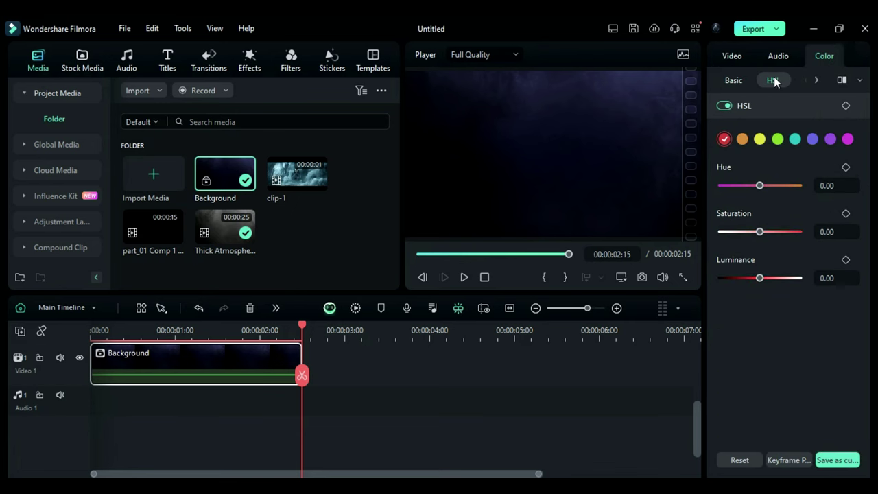
click(795, 140)
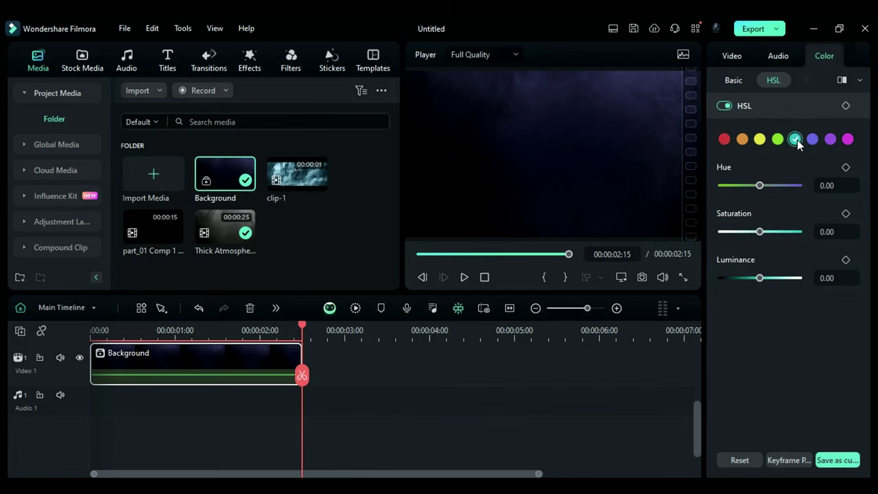
click(830, 232)
text(31)
key(Return)
click(837, 277)
text(23)
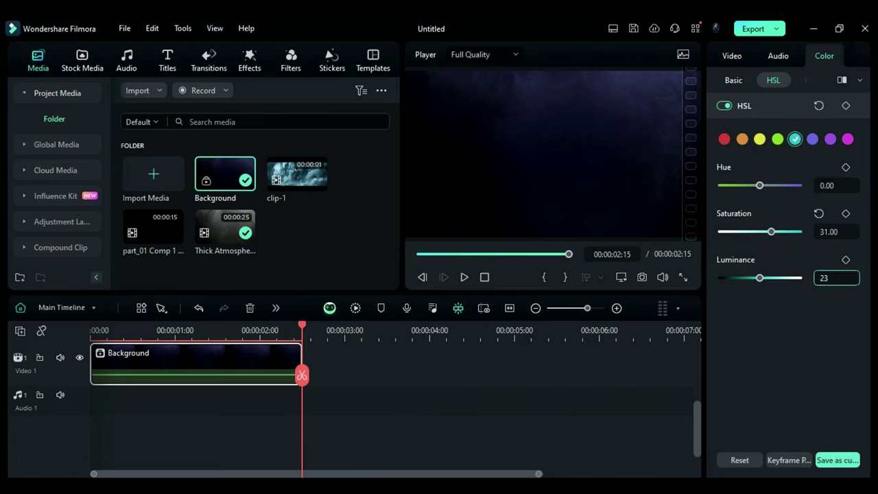
text(1)
key(Return)
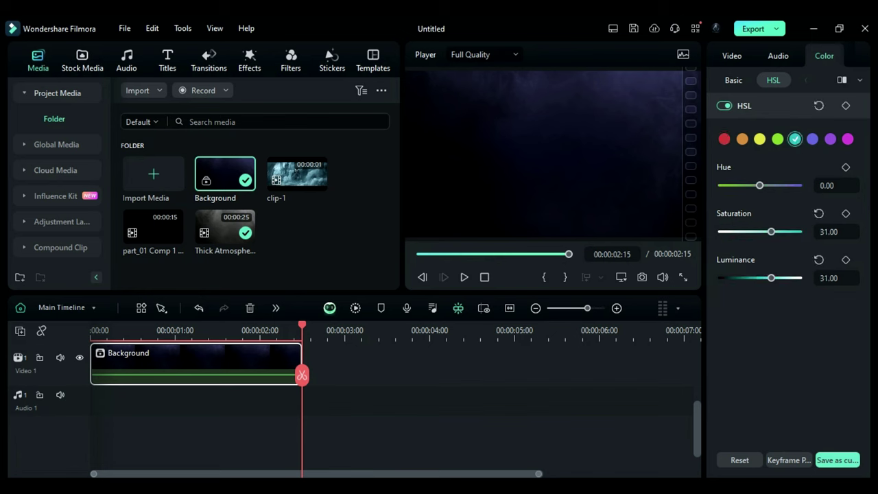
Step: Set the blue range's HSL hue to -70, saturation to 21 and luminance to 23
click(812, 141)
click(833, 183)
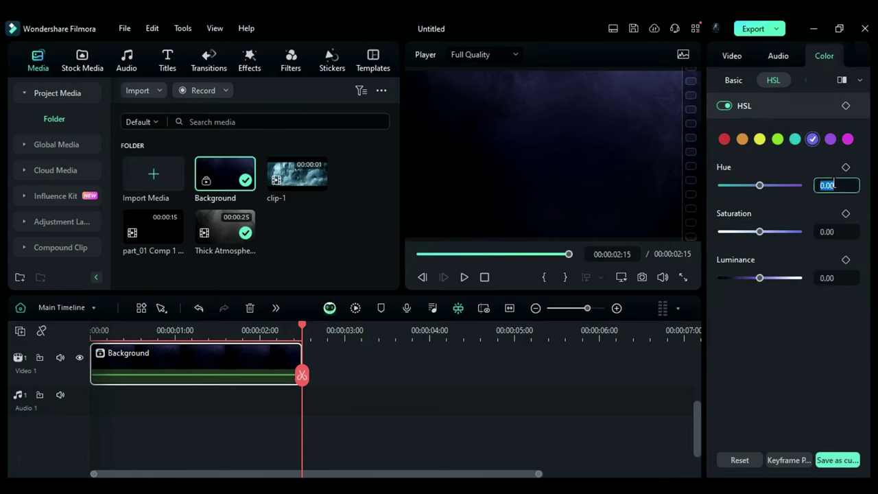
text(-70)
key(Return)
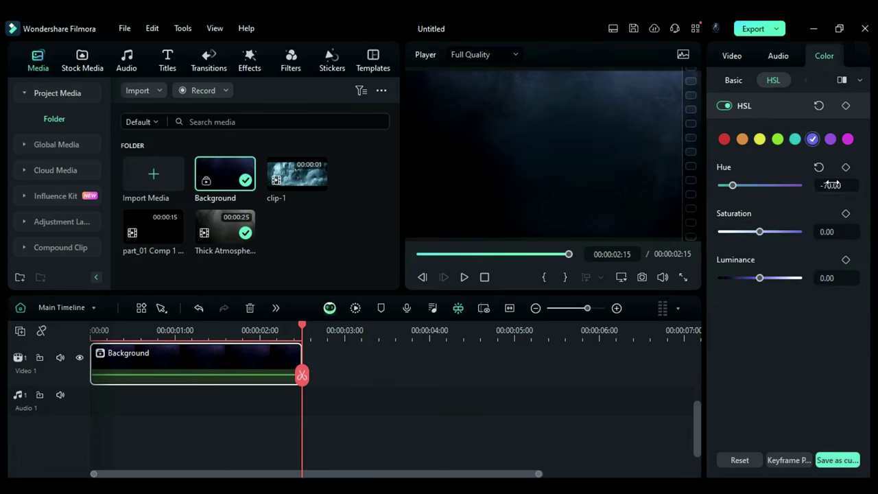
click(832, 230)
text(21)
key(Return)
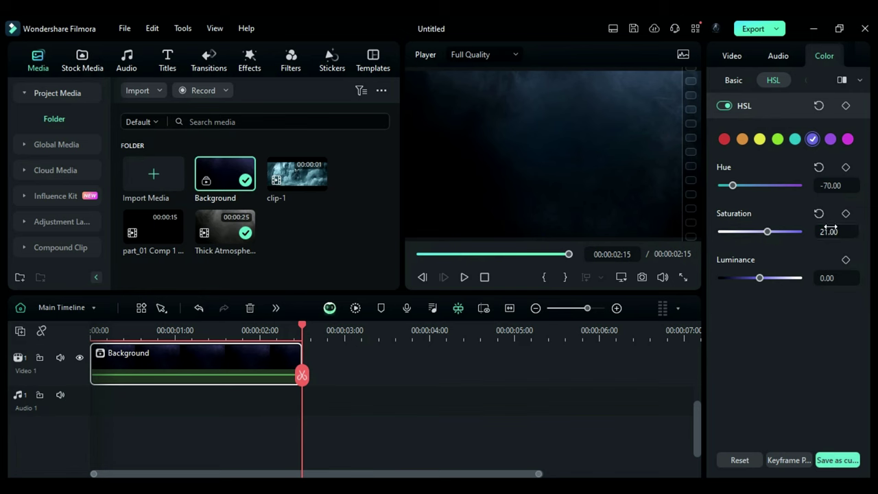
click(849, 280)
text(23)
key(Return)
Step: Shape the Background clip's luma (Y) curve into a gentle S, raising the highlights and slightly lowering the shadows
click(800, 84)
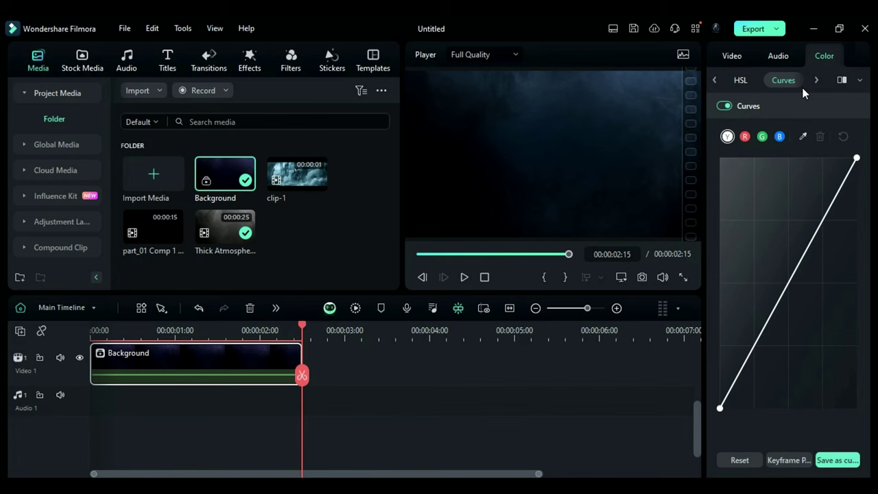
click(822, 222)
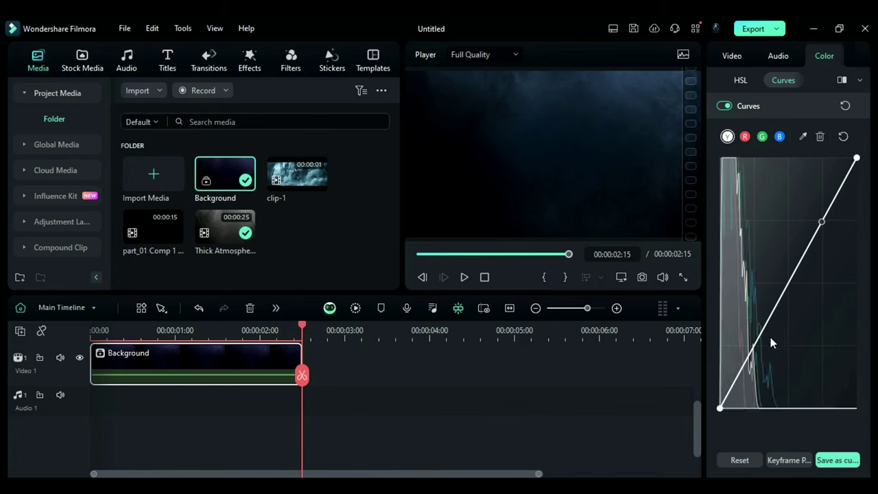
drag(822, 221, 809, 203)
drag(753, 348, 755, 355)
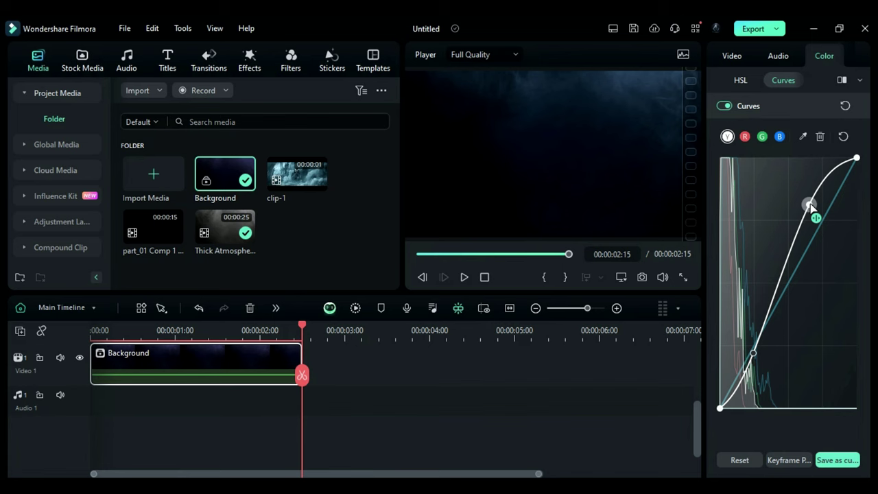
Step: Bend the red channel's curve downward at its midpoint to reduce red in the Background clip
click(746, 137)
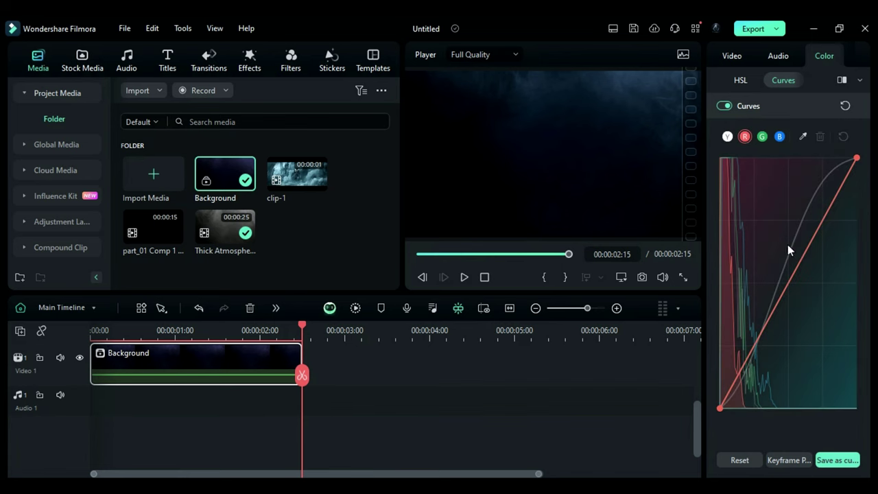
drag(788, 287, 808, 304)
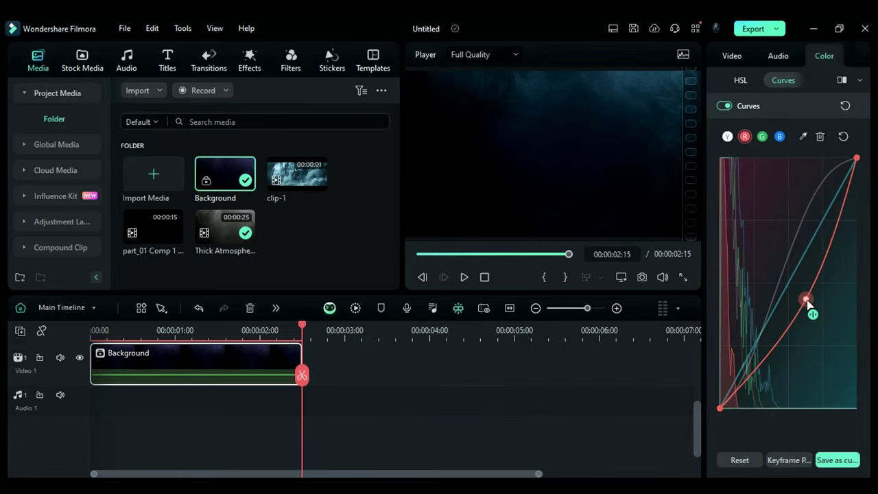
Step: Place a control point at the middle of the blue channel's curve for the Background clip
click(779, 136)
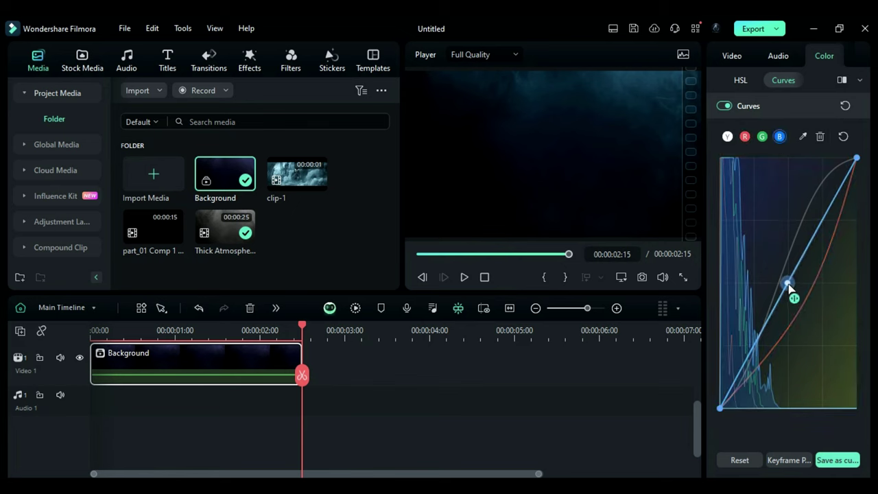
click(785, 280)
Step: Add a Default Title on the track above the Background clip, starting at the beginning of the timeline
scroll(461, 384, up, 1)
scroll(461, 384, up, 1)
drag(164, 330, 90, 330)
click(168, 60)
drag(153, 132, 301, 382)
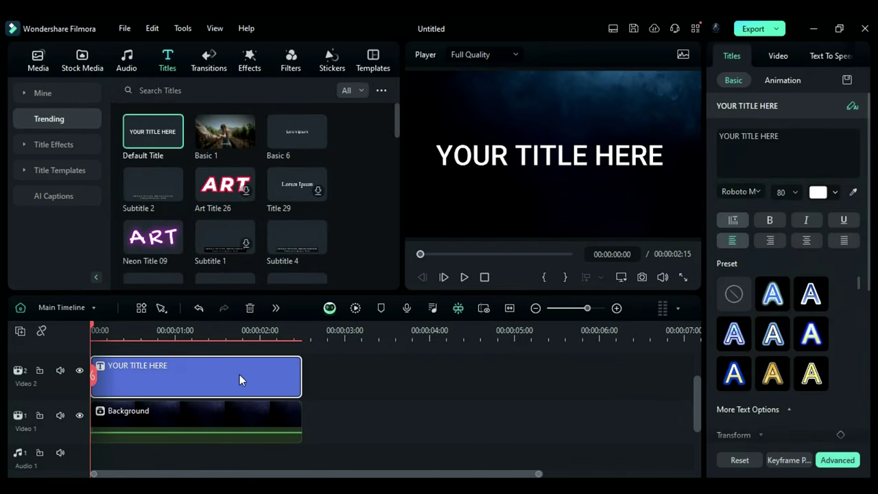
Step: Open advanced editing for the new title and set its font to RBNo2-Light
click(838, 460)
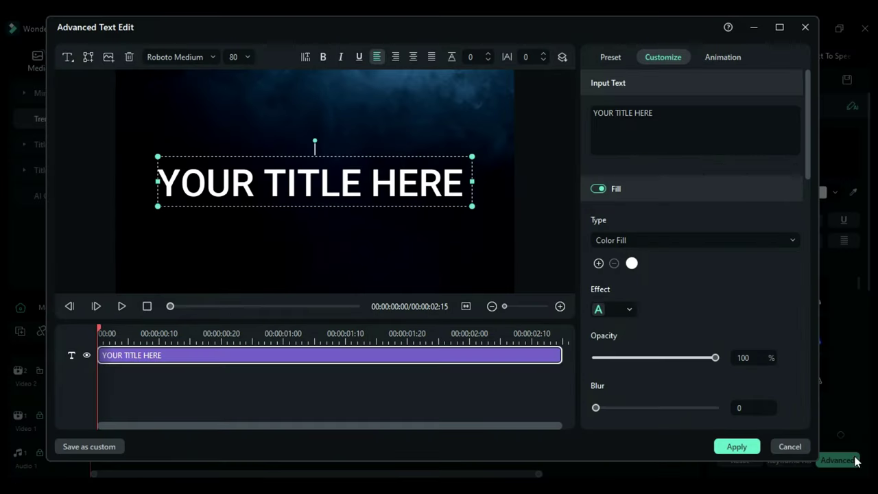
click(176, 60)
text(RBn)
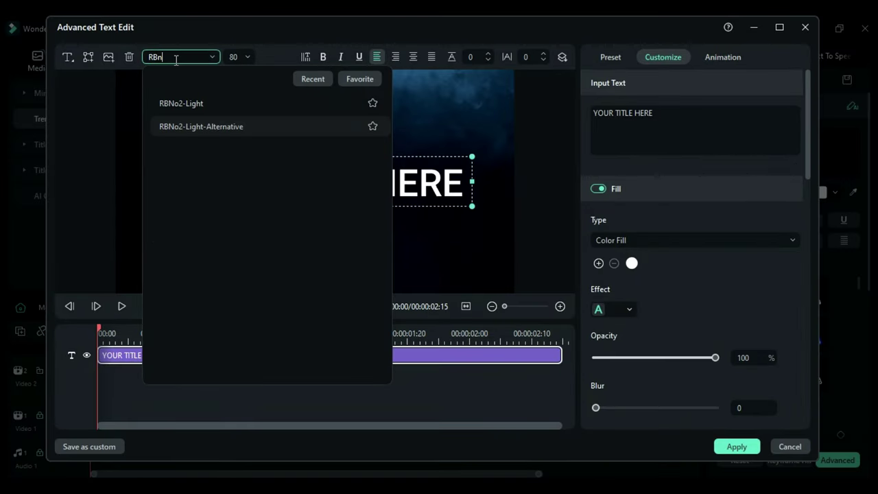
click(207, 100)
Step: Replace the title text with AB PLANET and set its letter spacing to 10
click(666, 116)
key(ctrl+a)
text(AB PLANET)
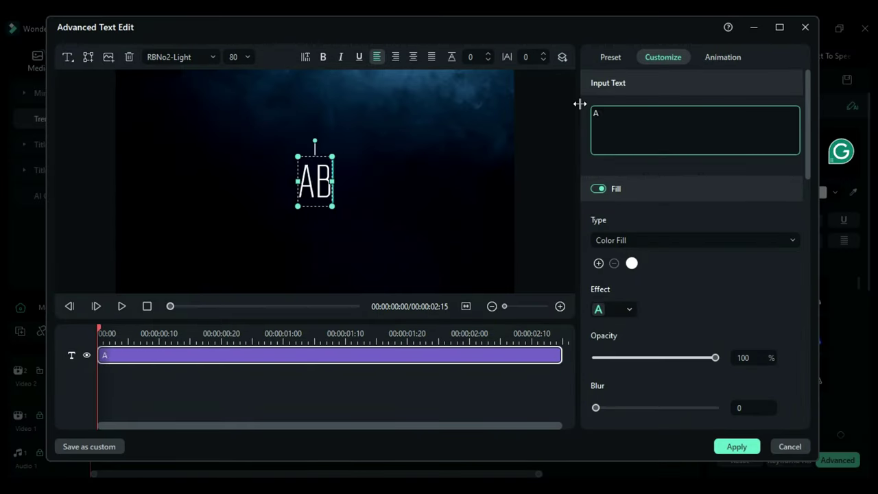
click(524, 57)
drag(524, 57, 531, 57)
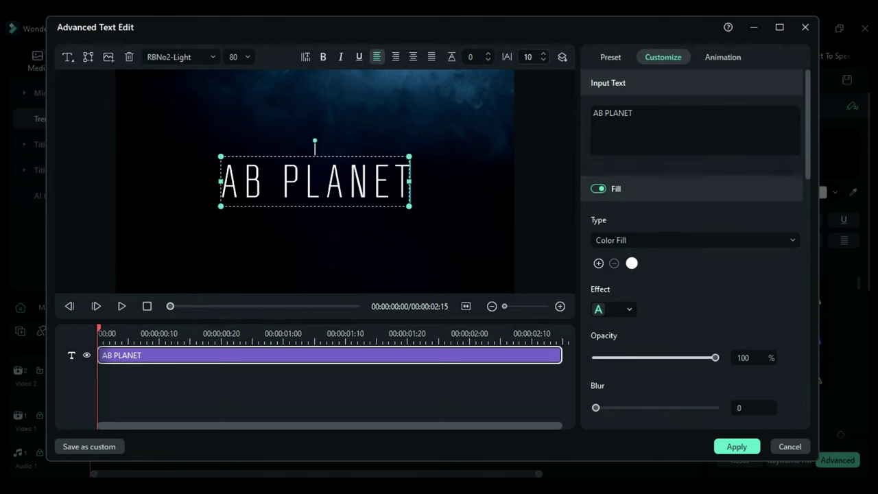
Step: Apply a Gradient Fill to the AB PLANET text with two gray stops in the middle and white stops at both ends
click(631, 240)
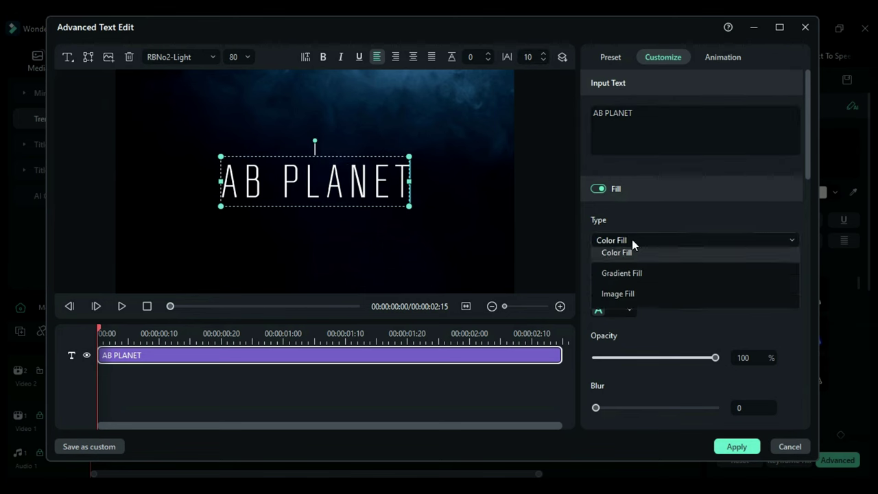
click(627, 278)
click(666, 275)
click(699, 276)
click(699, 276)
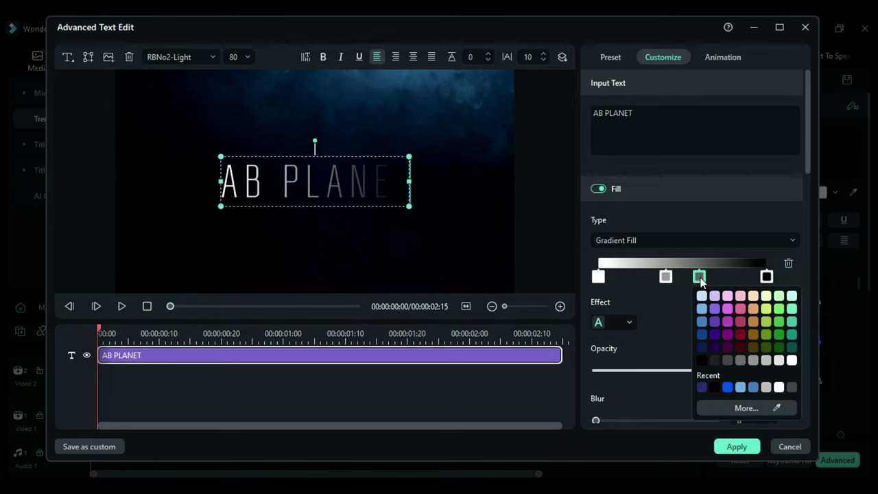
click(747, 327)
click(766, 276)
click(766, 276)
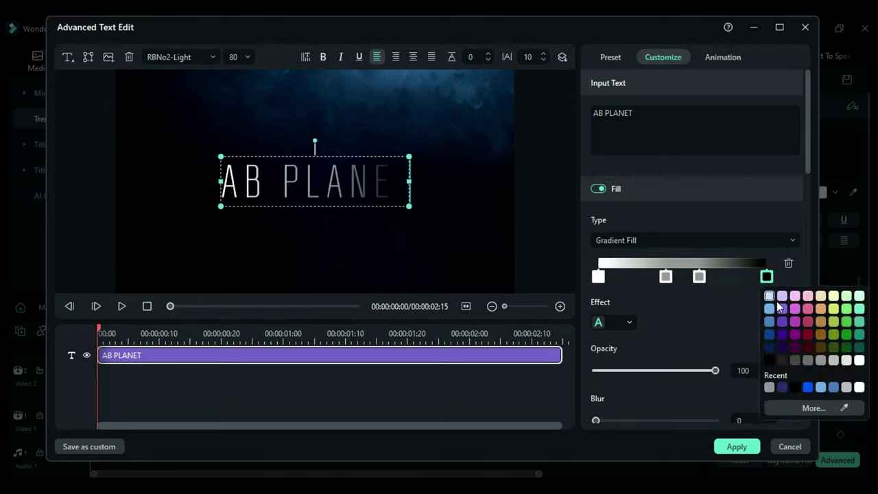
click(858, 389)
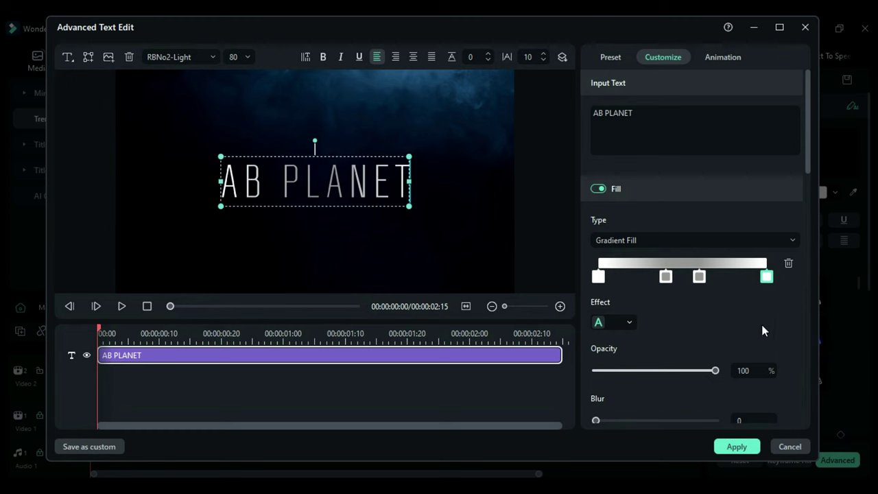
Step: Set the fill gradient's angle to 90° and move the AB PLANET text slightly up in the frame
scroll(714, 329, down, 2)
scroll(632, 374, down, 1)
click(741, 378)
text(90)
key(Return)
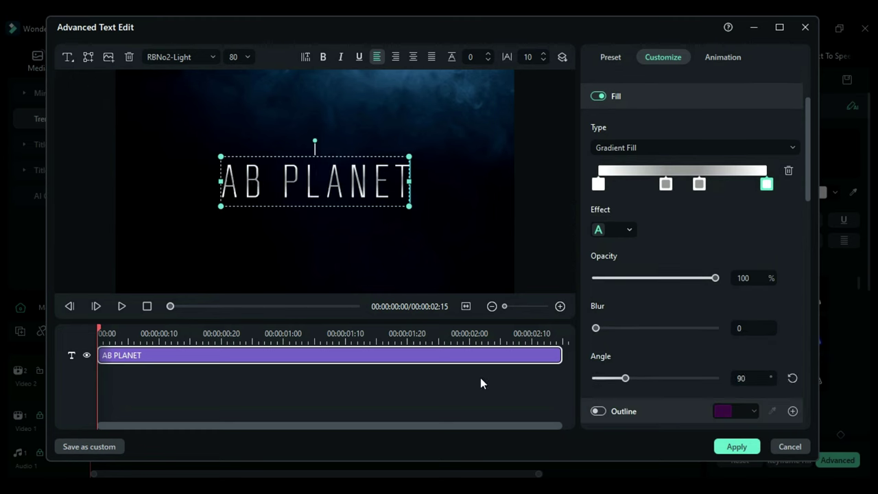
drag(315, 173, 314, 148)
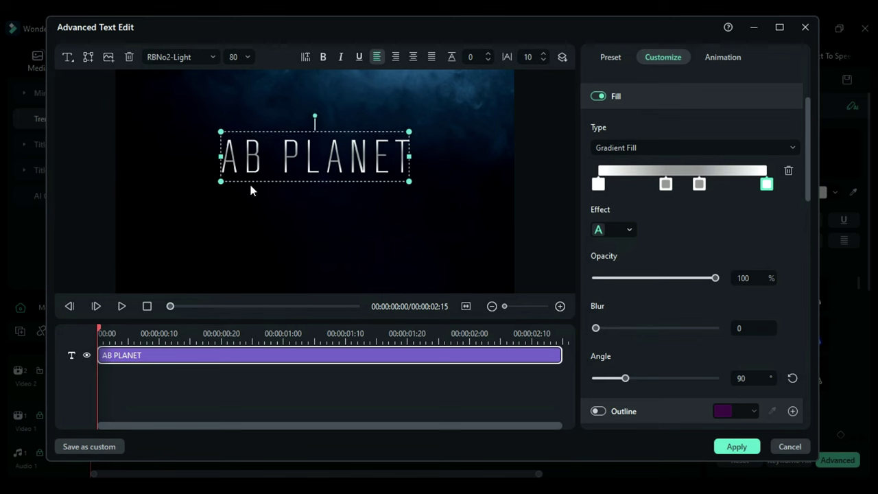
Step: Add a second text layer reading PRESENTS and set its font size to 40
click(69, 58)
click(95, 83)
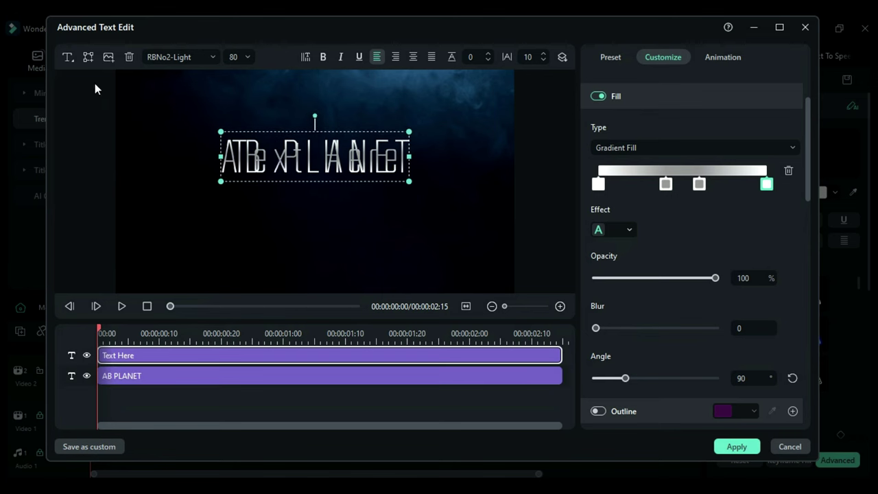
text(PRESENTS)
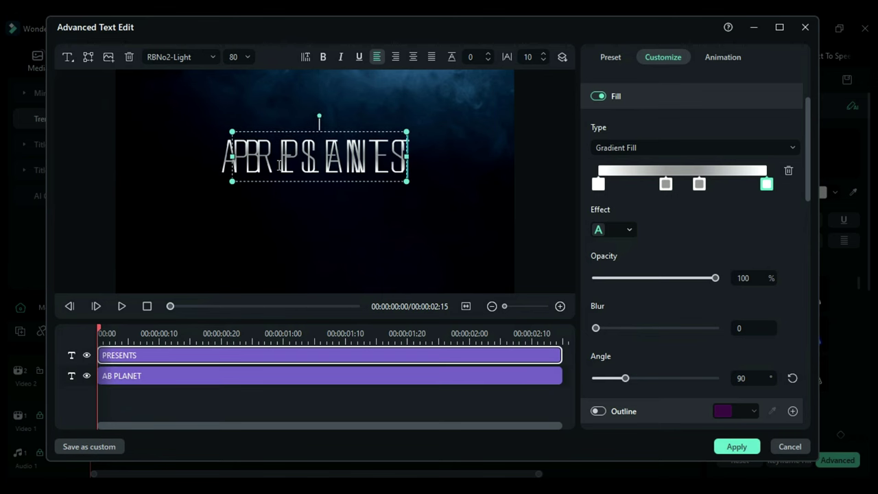
double_click(234, 57)
text(40)
key(Return)
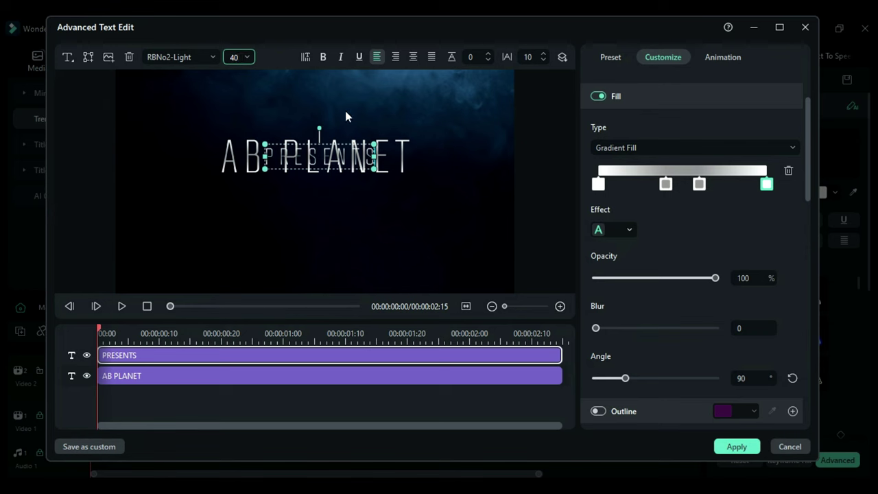
Step: Center PRESENTS just below AB PLANET, widen its letter spacing to 29 and apply the title edits
drag(346, 158, 343, 196)
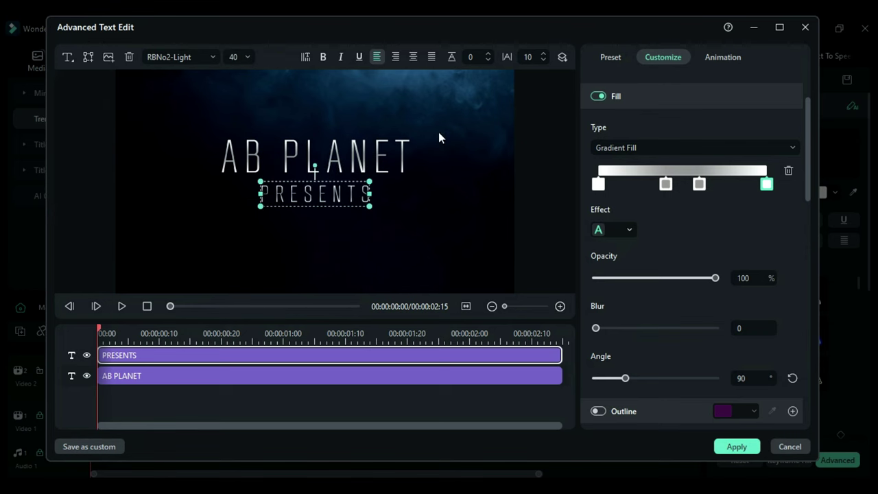
drag(529, 57, 547, 57)
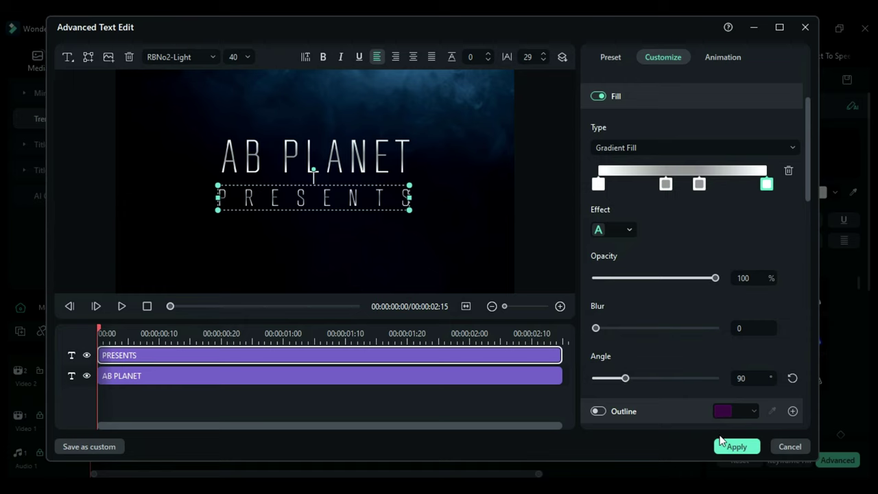
click(733, 452)
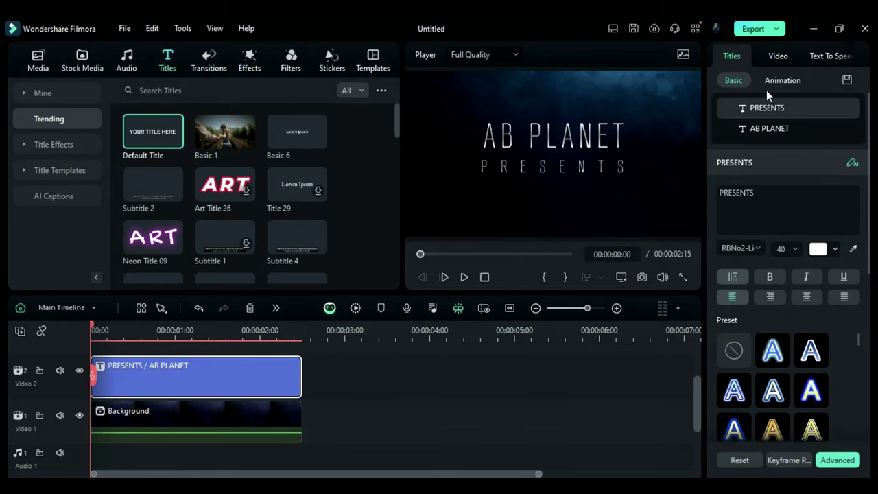
Step: Set the title clip's scale to 1000% and add a scale keyframe at the start of the timeline
click(778, 55)
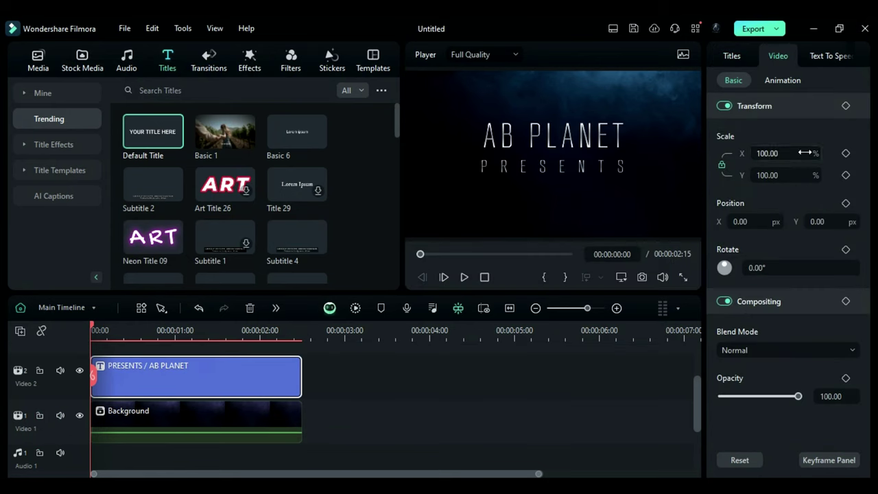
click(781, 175)
text(10)
key(Return)
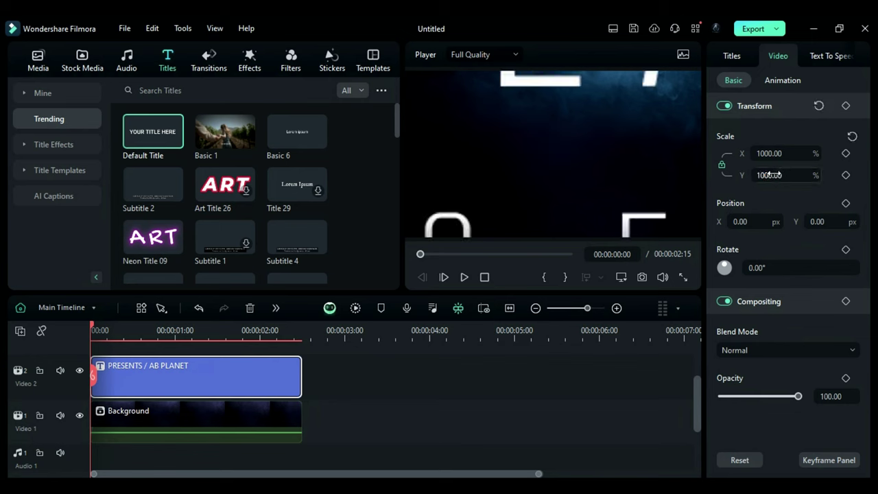
click(845, 175)
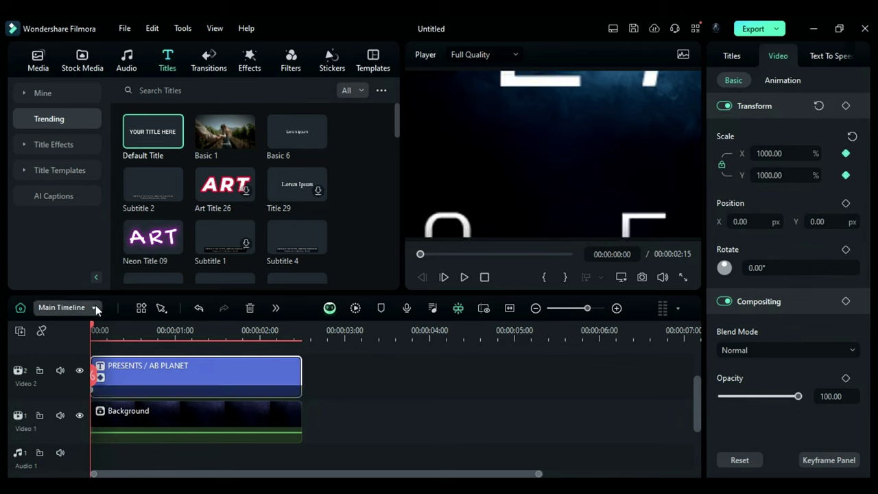
Step: At 00:00:00:05, keyframe the title clip's scale at 75% and set its Y position to -12 px
drag(92, 326, 103, 327)
double_click(787, 175)
text(75)
key(Return)
drag(817, 221, 804, 221)
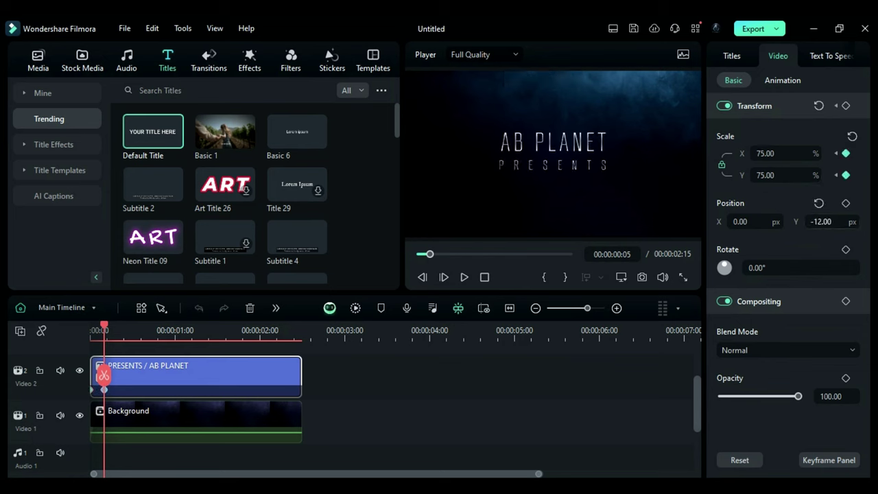
Step: At 00:00:02:14, keyframe the title clip's scale at 55%
click(299, 335)
double_click(776, 175)
text(55)
key(Return)
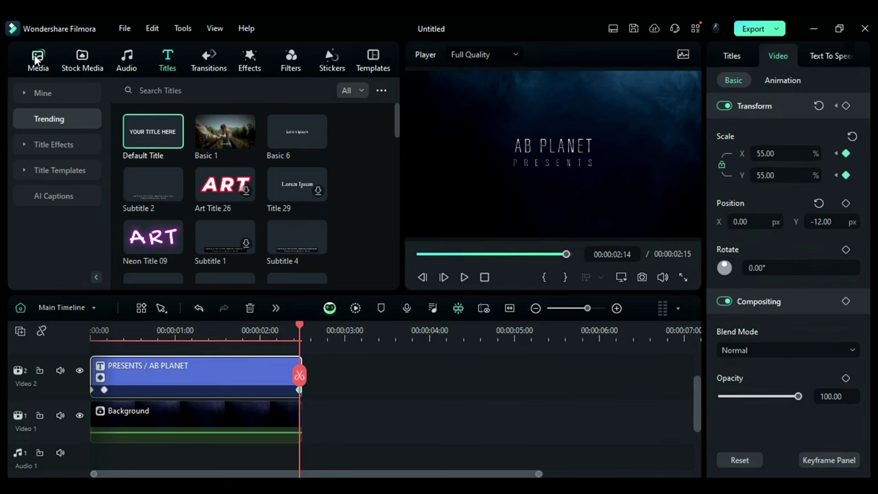
Step: Place the part_01 Comp 1 particle clip on the track above the title and cut off the part beyond the title's end
click(38, 61)
drag(142, 243, 123, 374)
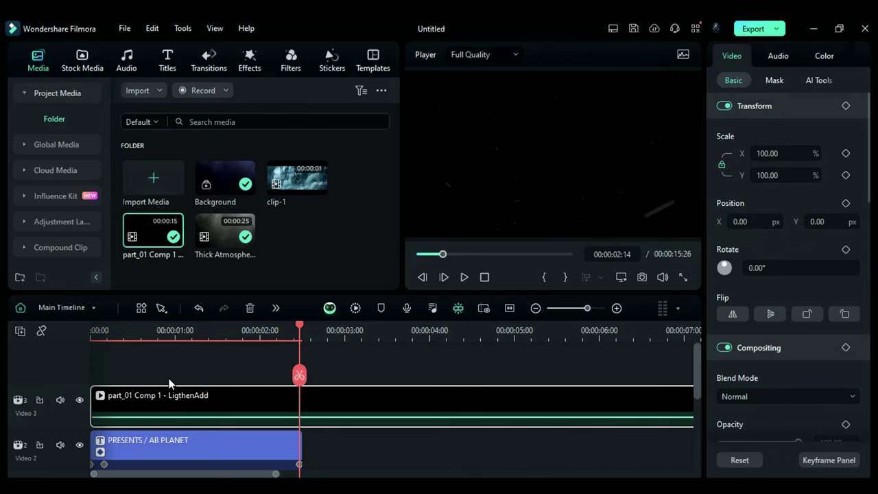
click(303, 327)
key(ctrl+b)
click(330, 397)
key(Delete)
Step: Set the particle clip's blend mode to Lighten
click(248, 401)
click(758, 396)
scroll(762, 350, up, 2)
click(763, 312)
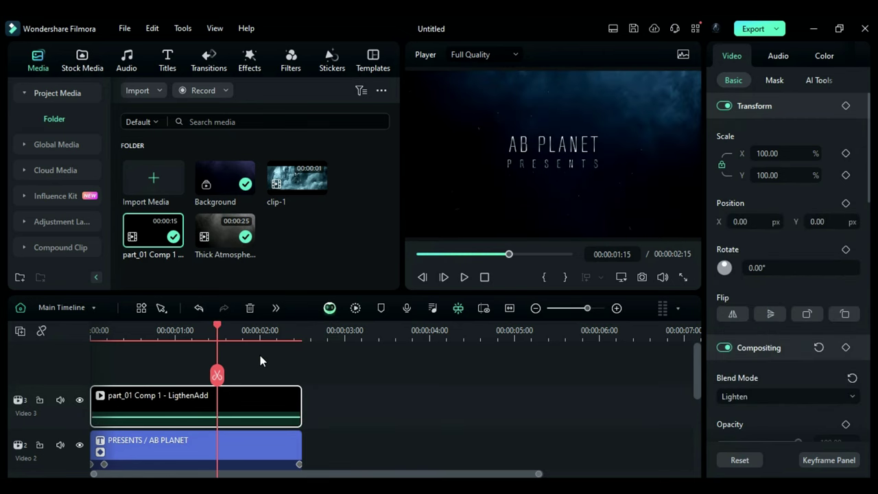
Step: Add an adjustment layer above the particle clip and shorten it to the length of the clips below
click(84, 230)
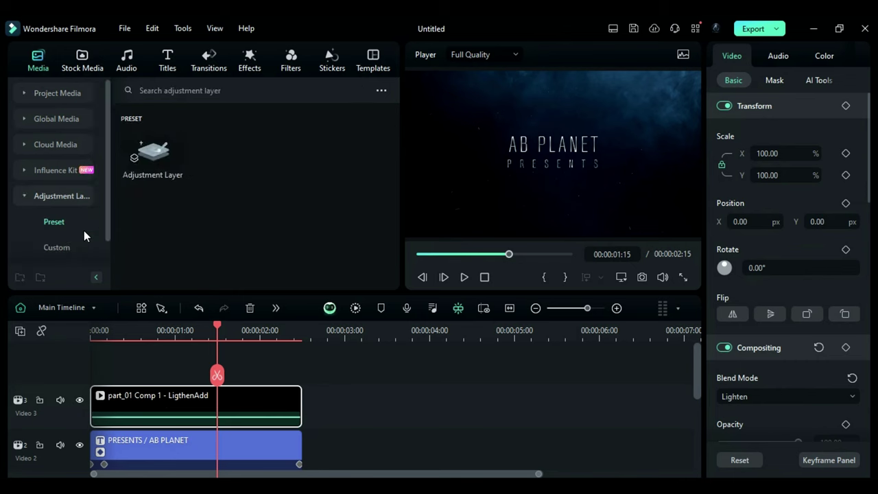
drag(148, 162, 103, 374)
drag(506, 402, 284, 401)
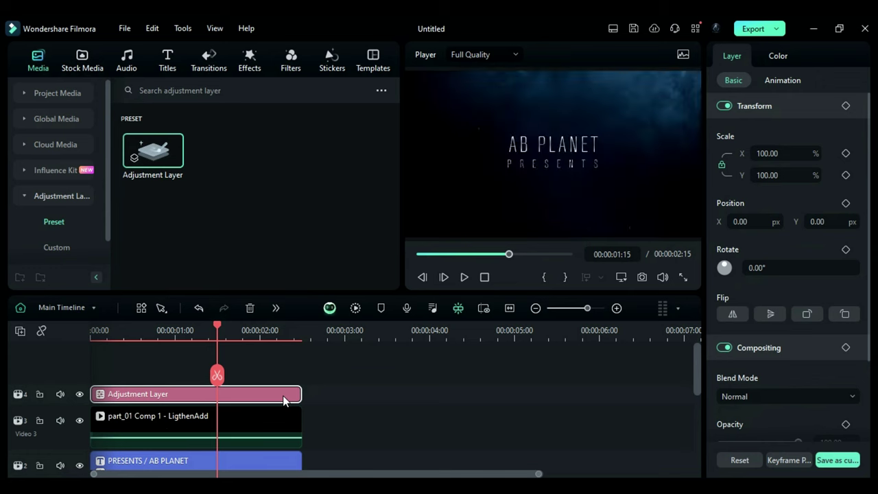
Step: In the adjustment layer's color settings, set exposure to 6, brightness to 5 and contrast to 33
click(831, 371)
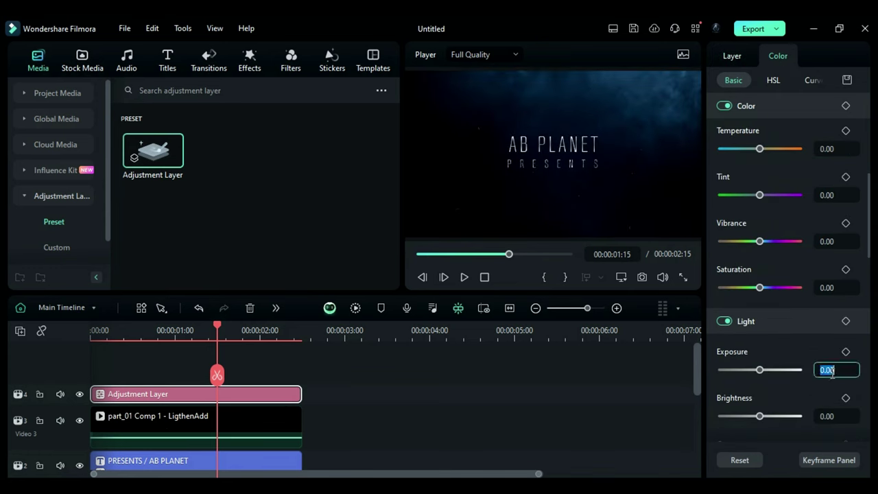
text(6.00)
key(Return)
scroll(799, 388, down, 3)
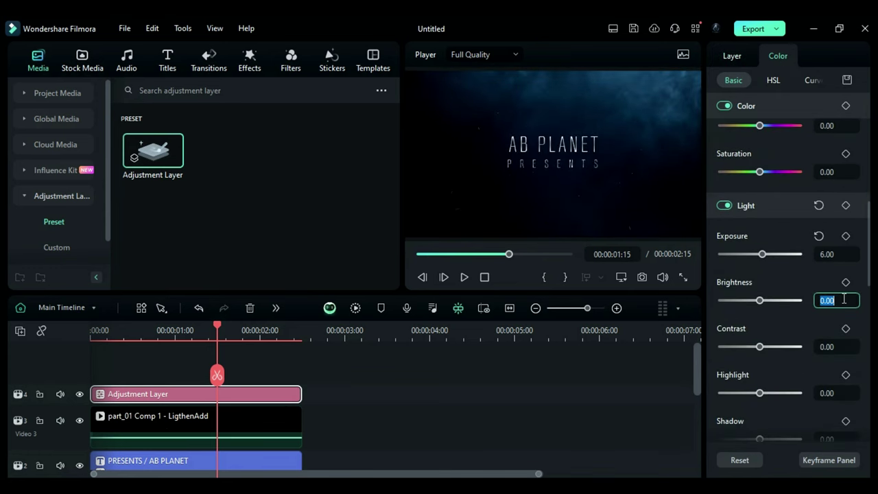
click(842, 346)
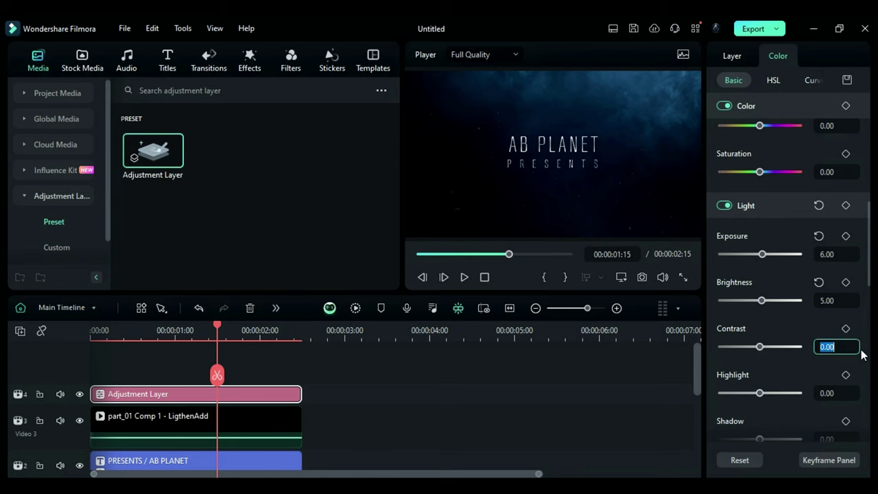
text(33)
key(Return)
Step: Set the adjustment layer's highlight to 14, shadow to 8 and black to 63
text(14)
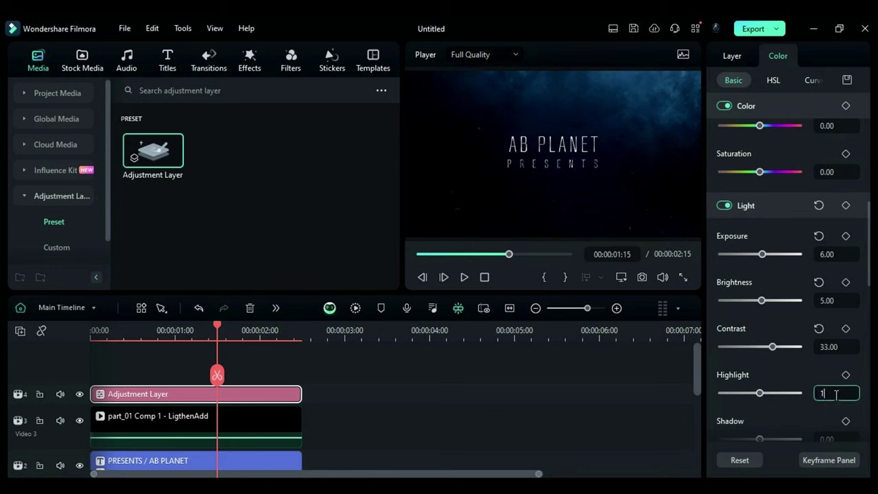
key(Tab)
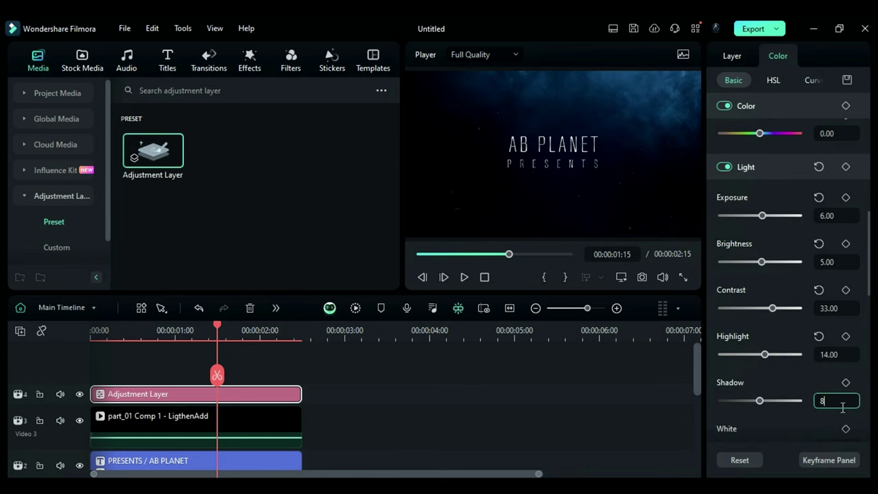
text(8)
key(Return)
text(63)
key(Return)
Step: Set the adjustment layer's sharpen amount to 5
scroll(816, 421, down, 2)
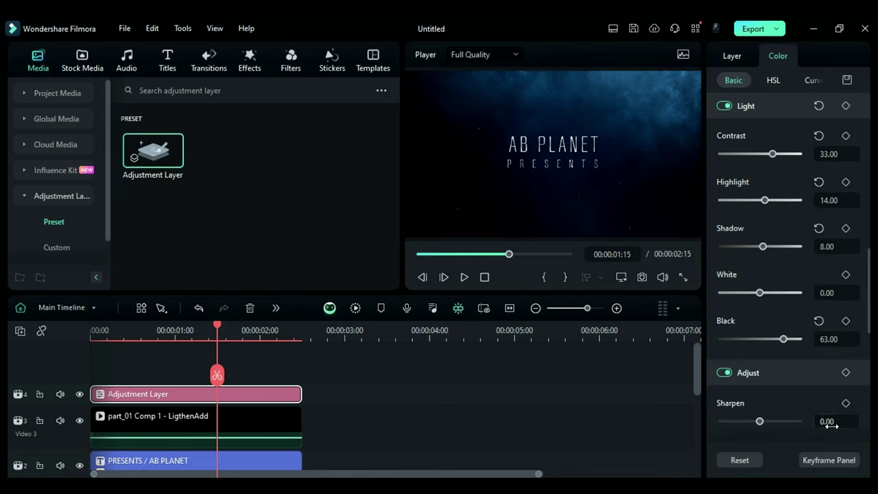
text(5)
key(Return)
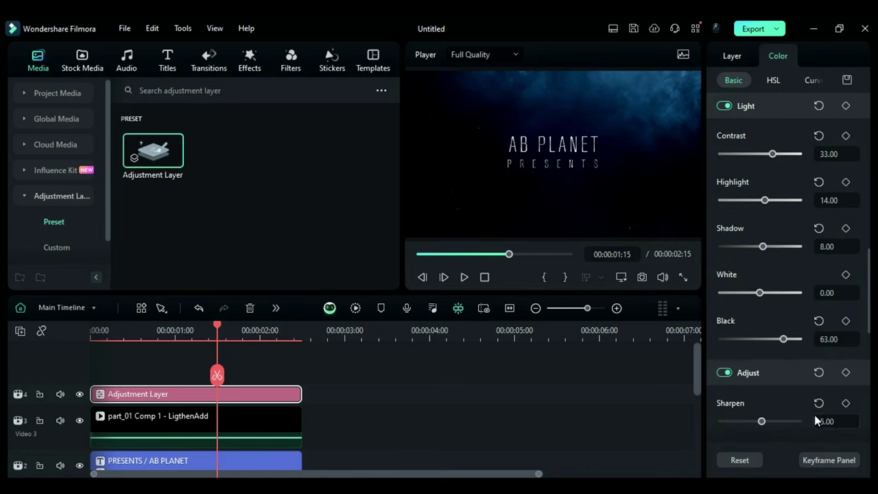
Step: In the adjustment layer's HSL settings, set the cyan range's hue to -5, saturation to 48 and luminance to 43
click(774, 80)
click(797, 144)
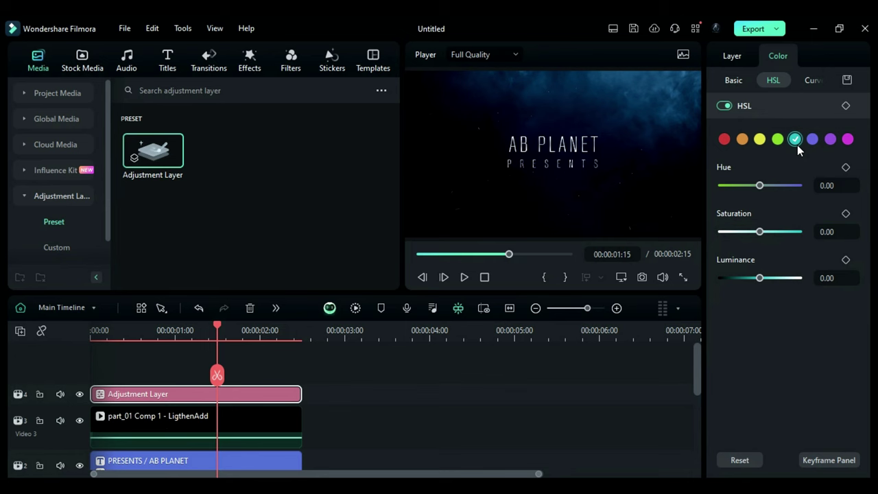
click(843, 186)
text(-5)
key(Return)
text(40)
key(Return)
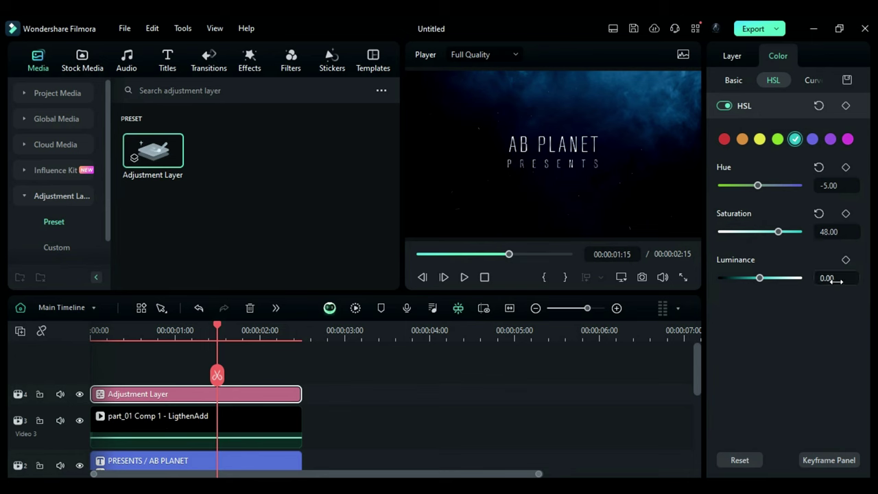
key(Return)
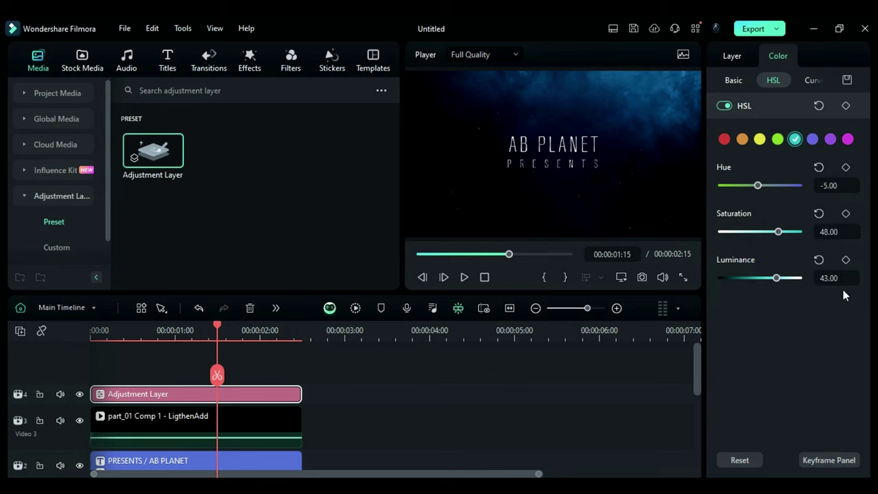
Step: Set the HSL blue range's hue to -51, saturation to -15 and luminance to 30
click(812, 139)
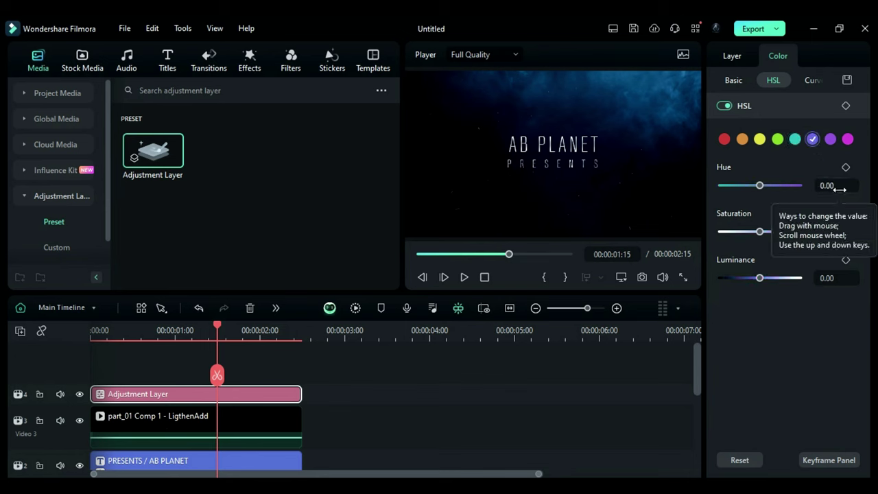
text(-51)
key(Return)
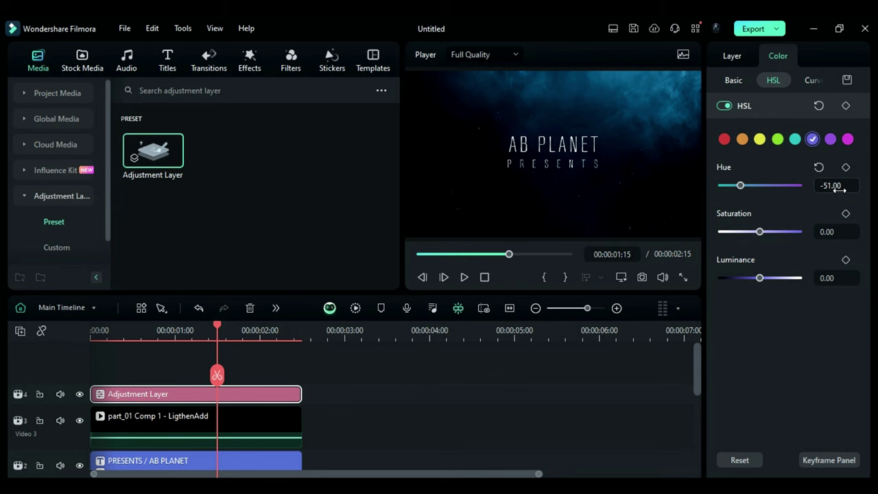
click(836, 233)
text(-15)
key(Return)
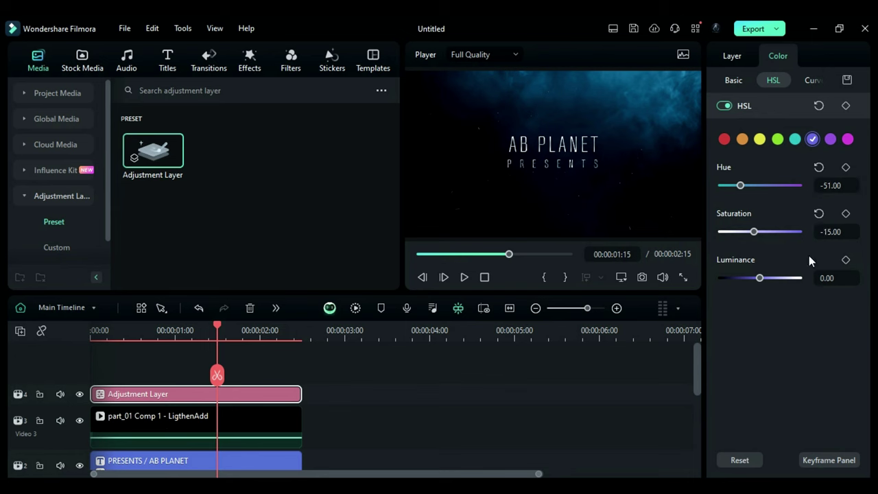
text(30)
key(Return)
Step: Shape the adjustment layer's luma curve into a slight S by raising the upper part and lowering the lower part
click(807, 80)
click(821, 221)
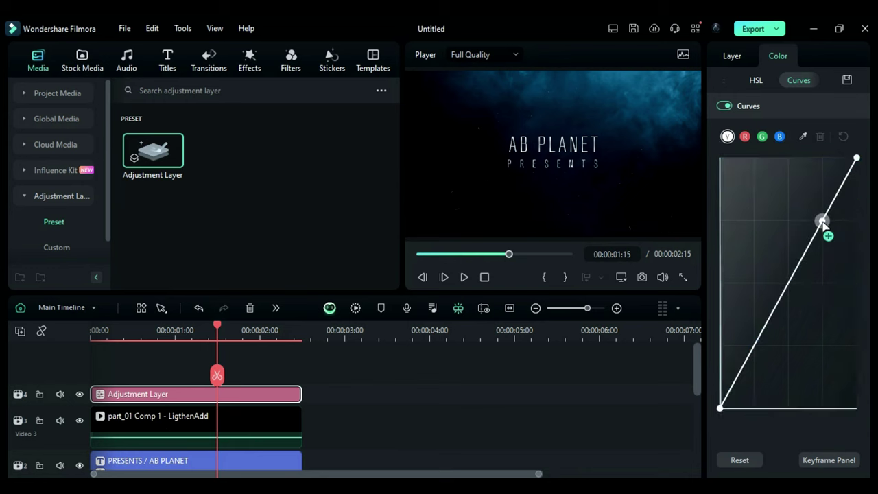
drag(821, 221, 816, 215)
drag(754, 349, 755, 353)
Step: In the color wheels, raise the highlights level to 1.00 and lower the midtones level to -0.27
click(830, 80)
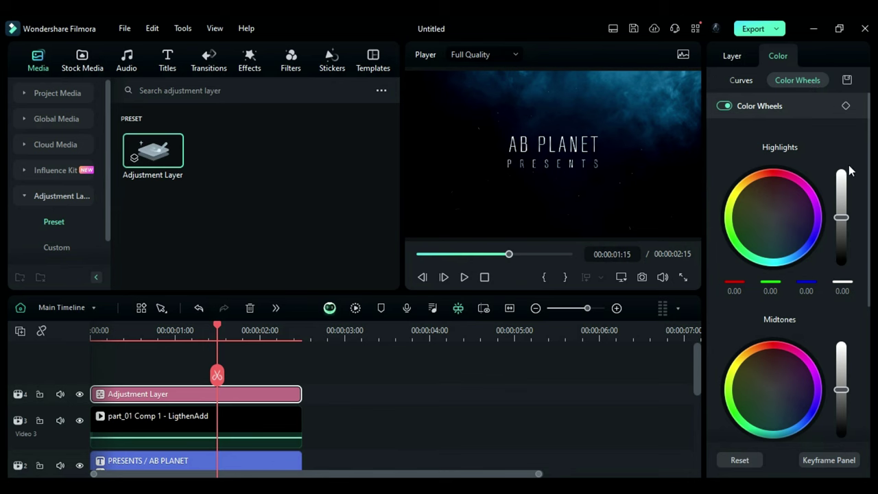
drag(842, 228, 837, 173)
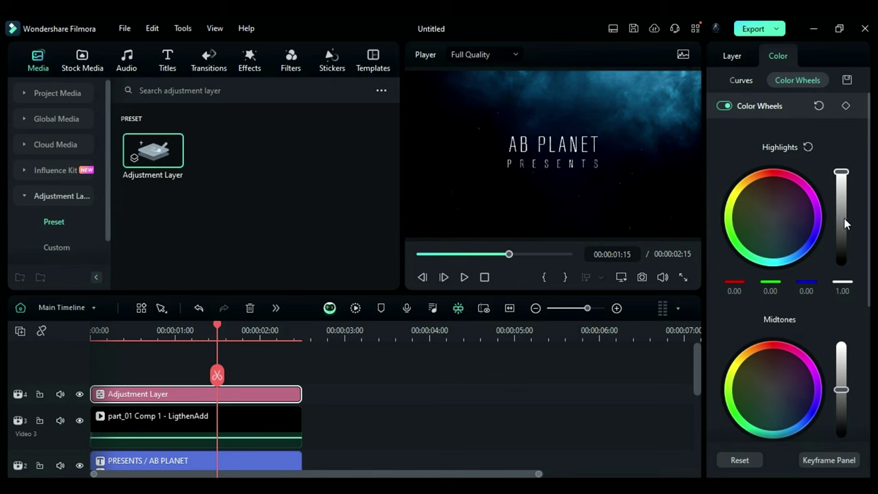
scroll(843, 226, down, 2)
drag(838, 313, 843, 326)
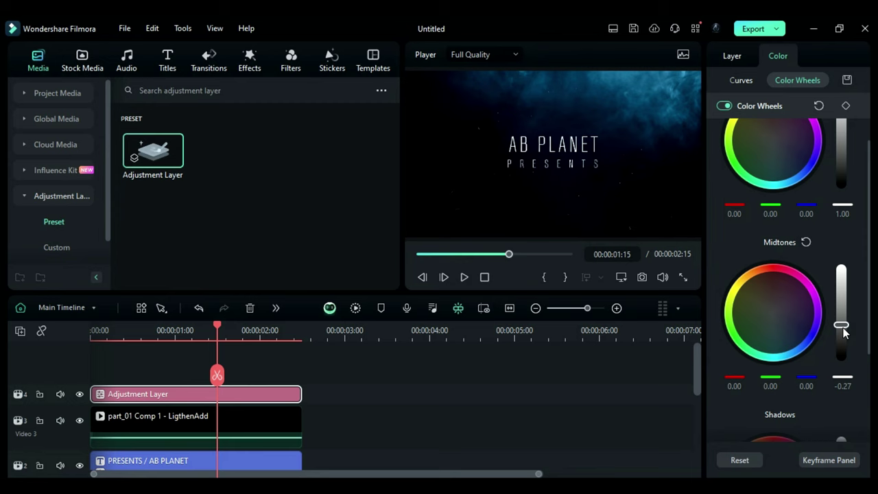
Step: Search the sticker library for "Flare"
click(332, 60)
click(270, 92)
text(Flare)
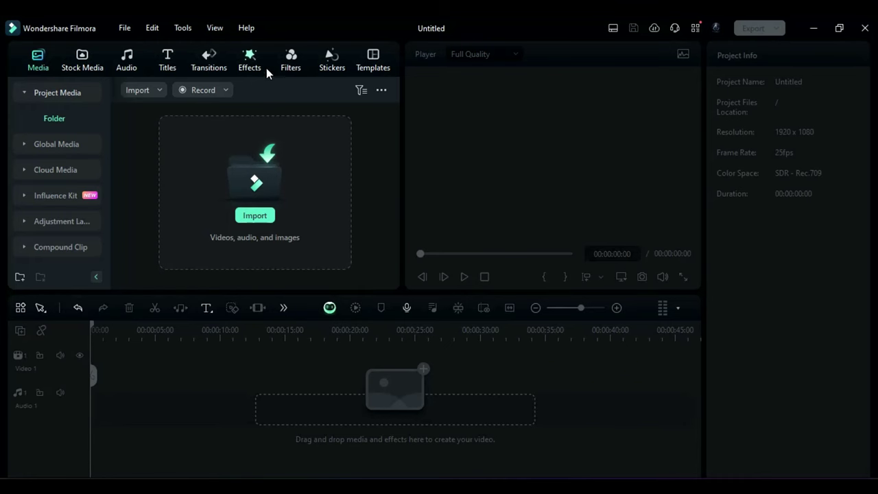
click(251, 60)
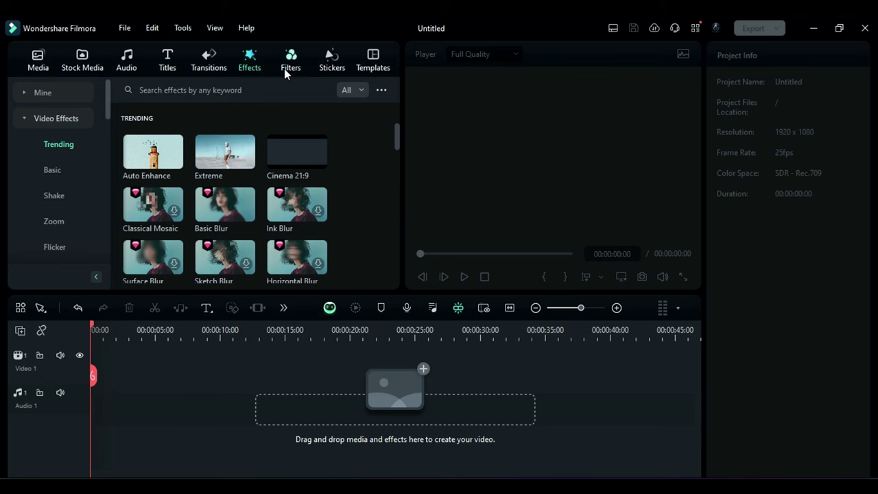
click(284, 68)
click(328, 66)
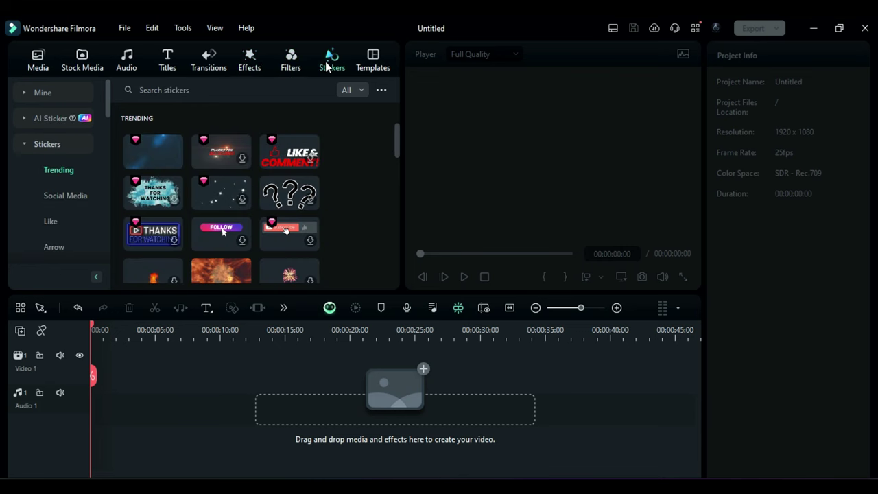
click(368, 64)
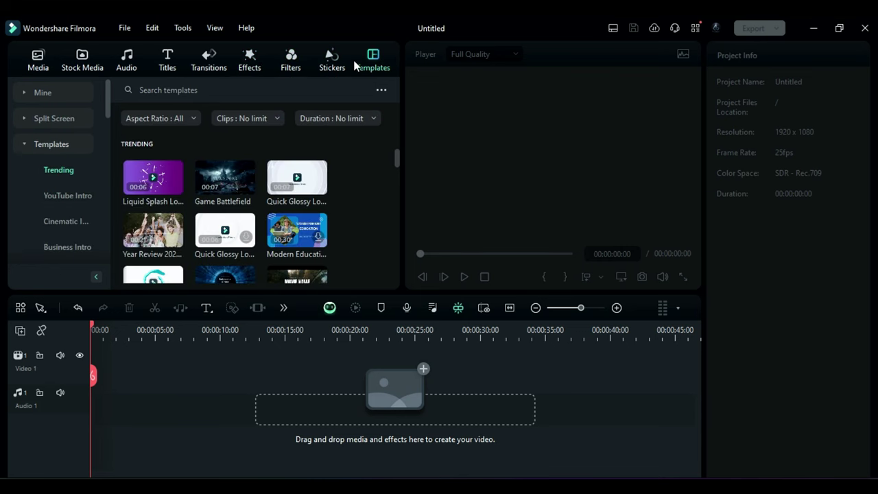
Step: Search the title library for "Happy Yellow" and look through the matching titles
click(167, 63)
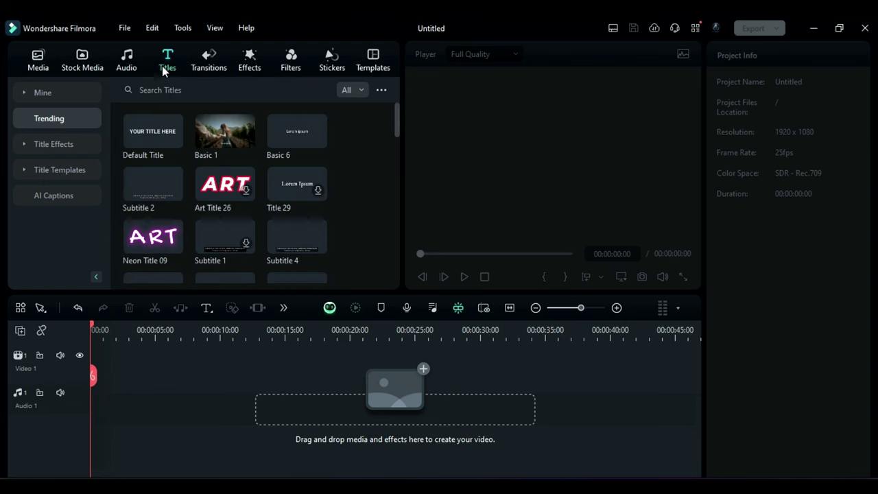
click(164, 90)
text(Happy Yellow)
key(Return)
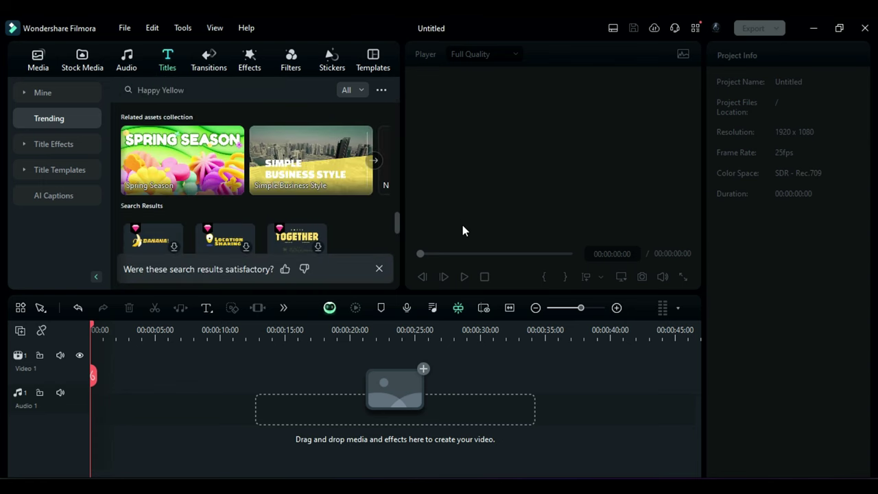
click(380, 268)
scroll(384, 271, down, 3)
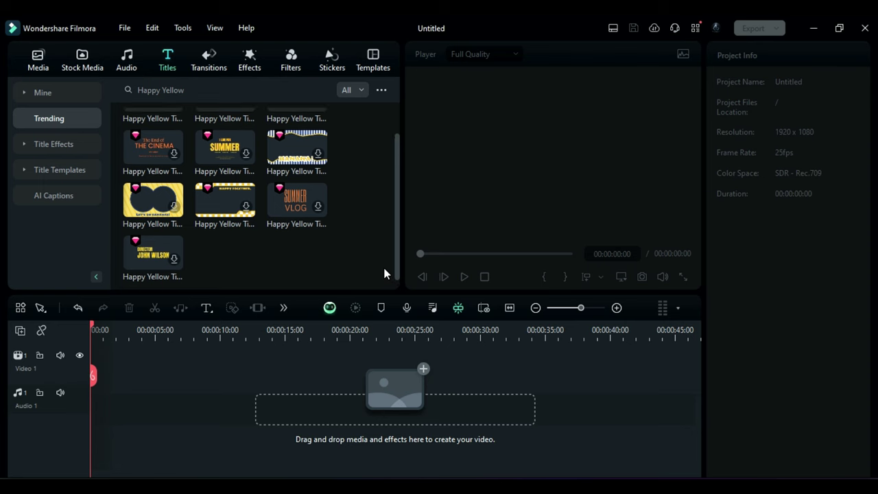
scroll(385, 271, up, 3)
Step: Search the title library for "Grunge Metal Production"
click(127, 88)
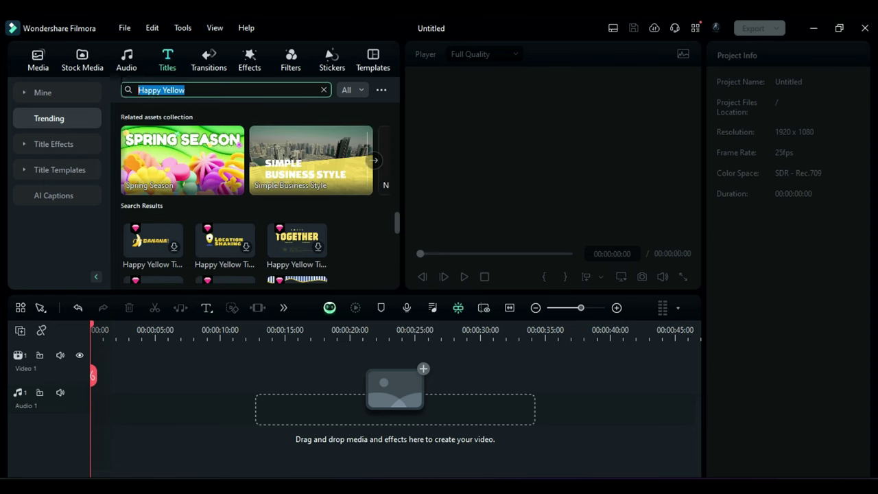
text(Grunge Metal Production)
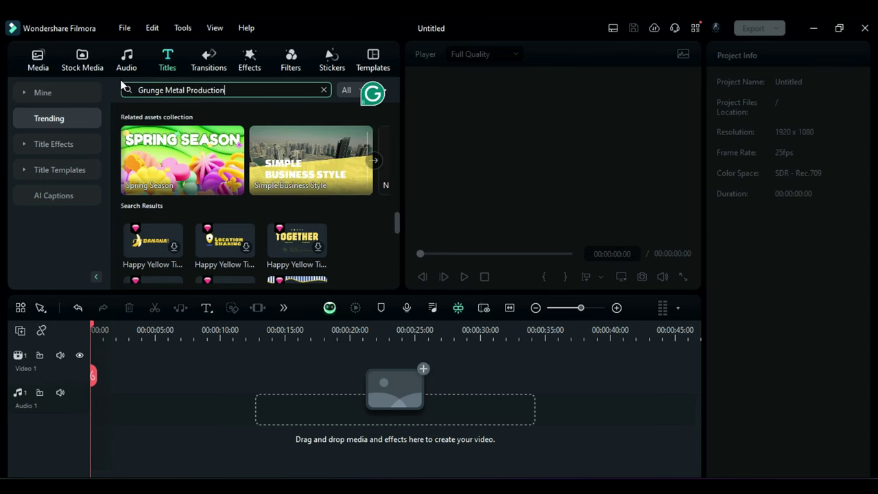
key(Return)
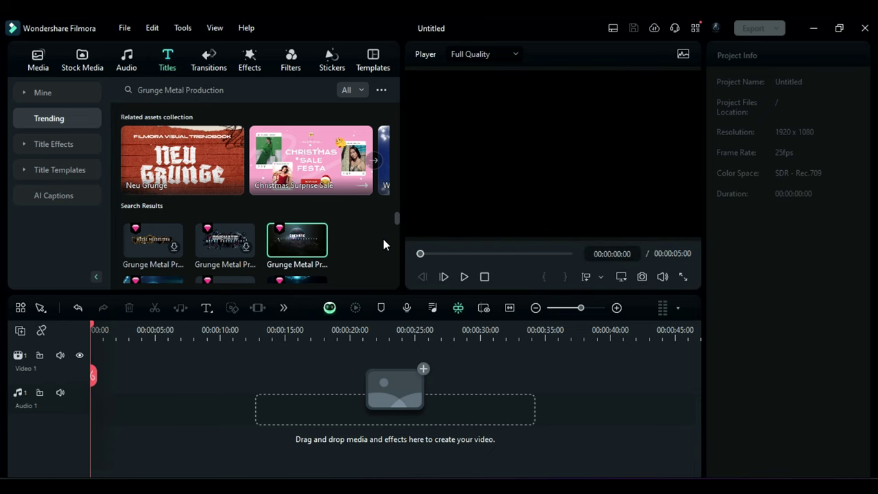
Step: Search the title library for "Superhero" and look through the matching titles
click(135, 88)
text(Superhero)
key(Return)
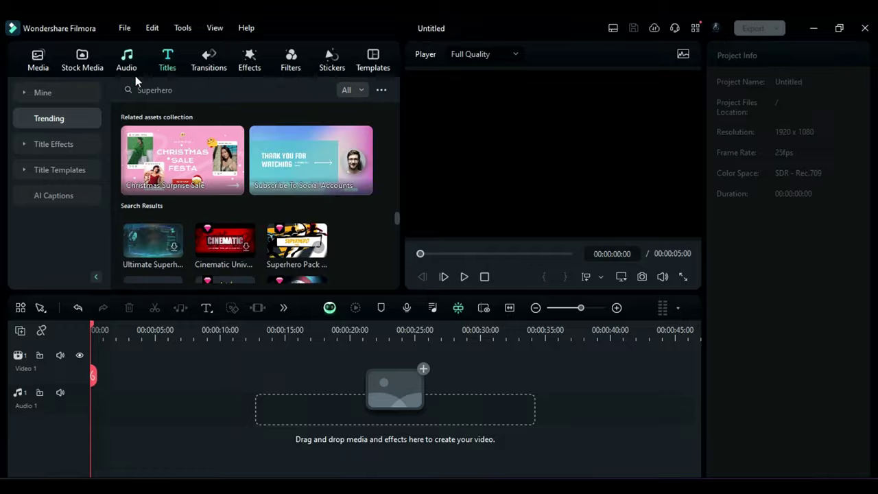
scroll(380, 220, down, 5)
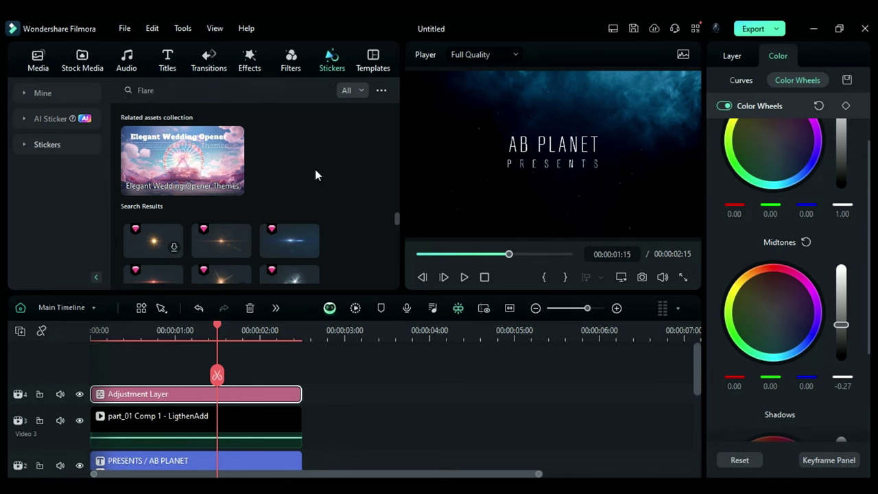
Step: Add the red Lens Flares Element 02 sticker above the adjustment layer and shorten it to the length of the clips below
scroll(390, 218, down, 5)
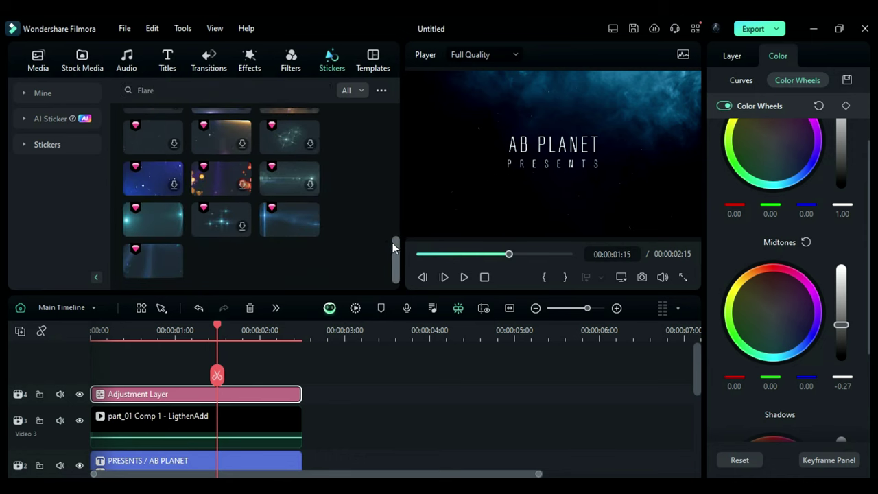
drag(392, 212, 406, 122)
mouse_move(135, 155)
drag(136, 155, 86, 375)
drag(512, 412, 302, 411)
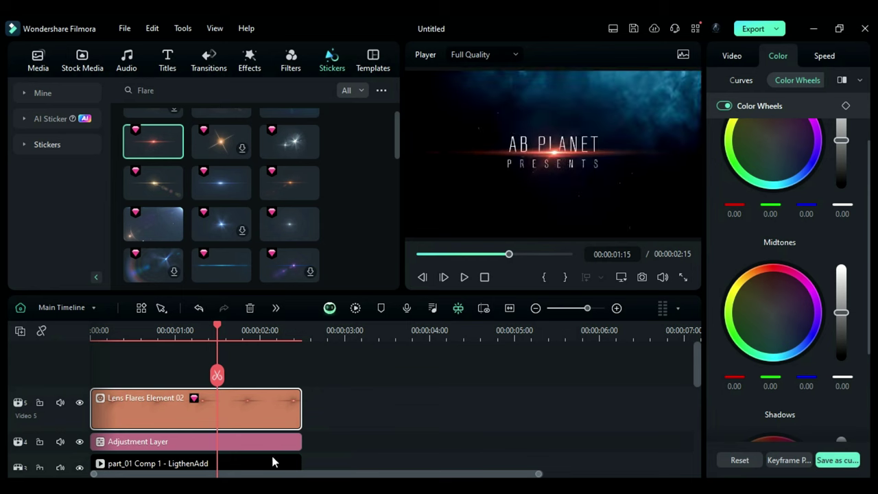
Step: Keyframe the flare's scale at 0% at 00:00:00:04, and at 00:00:00:05 set scale 40% and X position -335
click(100, 328)
click(684, 151)
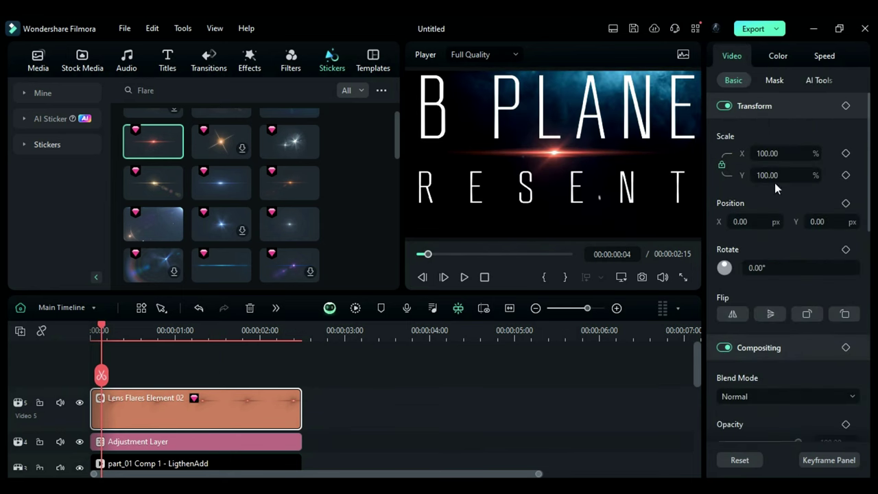
drag(778, 175, 775, 174)
click(846, 175)
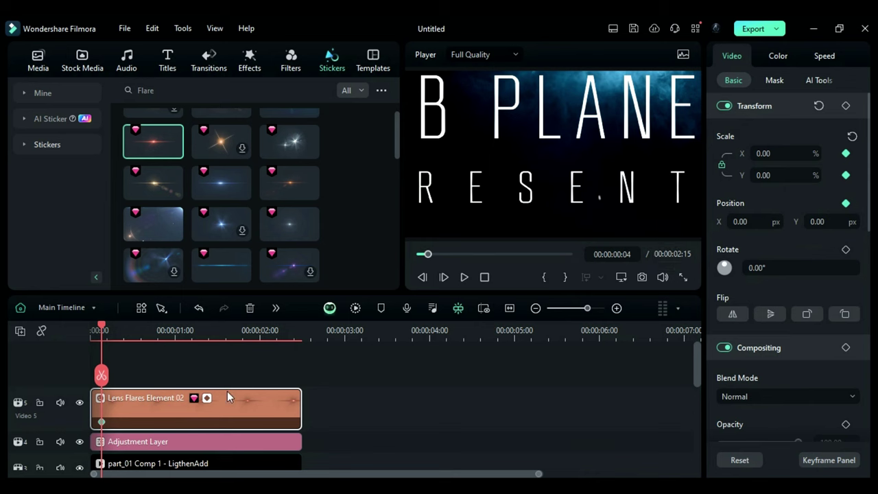
key(Right)
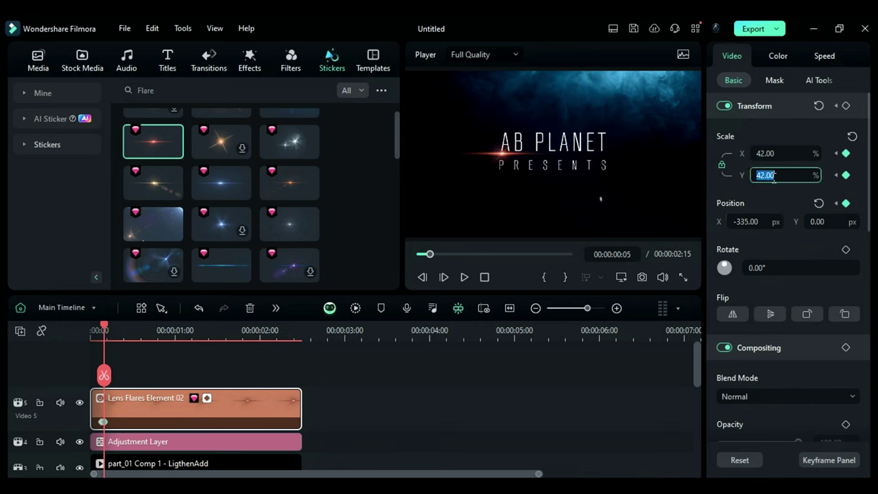
Step: At 00:00:02:14, keyframe the flare's X position at 229 and its scale at 30%
drag(105, 334, 300, 356)
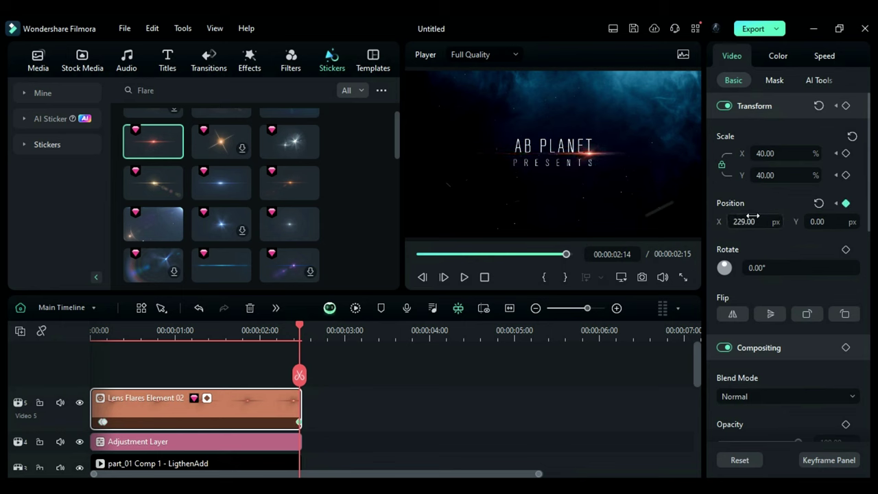
click(777, 175)
text(30)
key(Return)
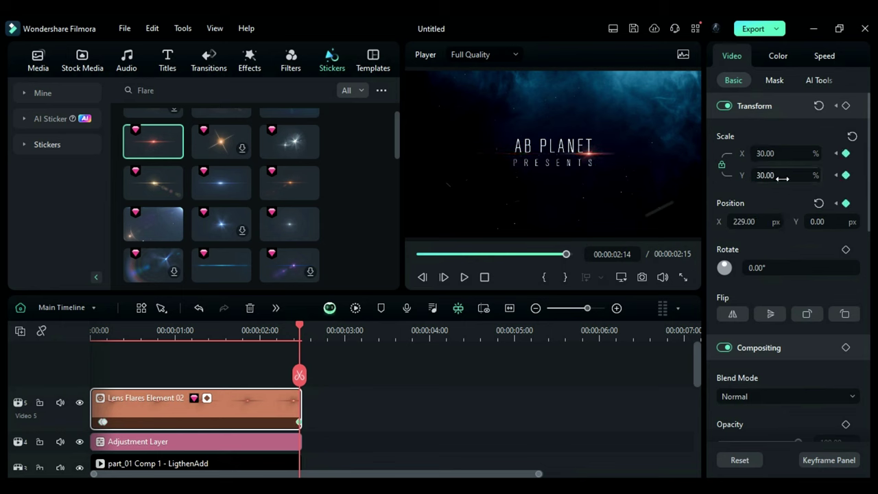
Step: Set the flare's orange HSL hue to -87 and saturation to 41, and raise the middle of its red curve slightly
click(778, 56)
click(743, 138)
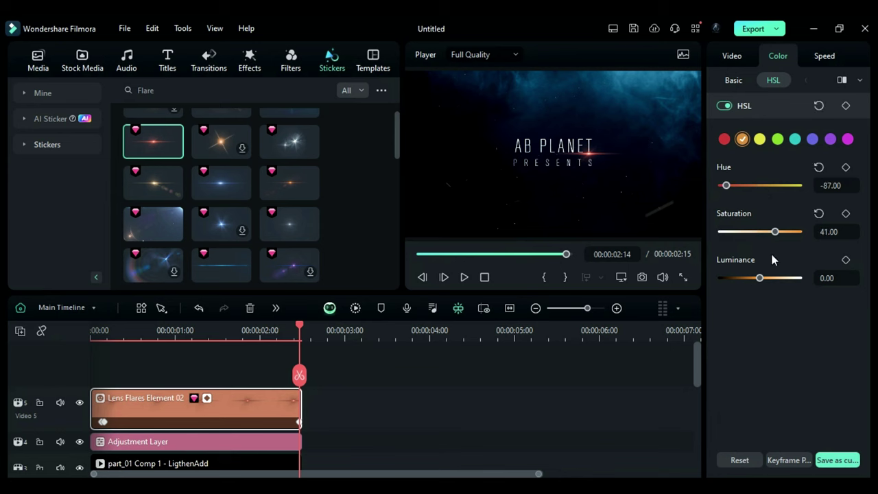
click(801, 83)
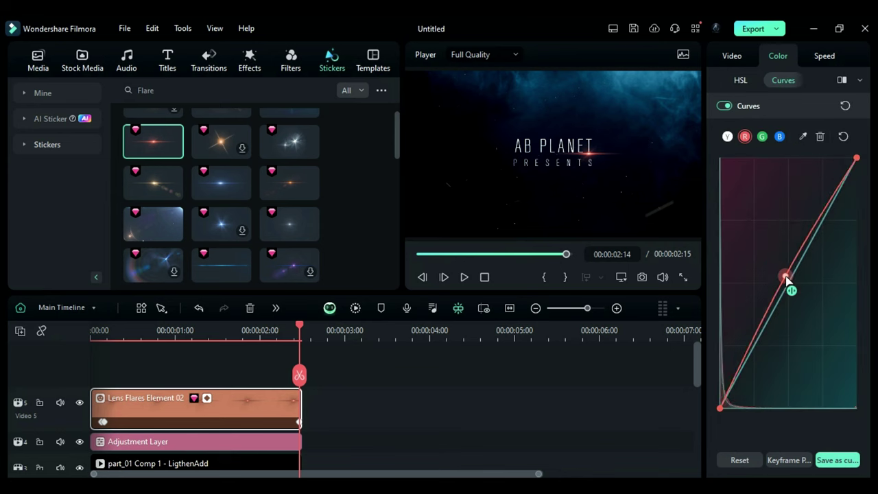
Step: Set the flare's contrast to 48, highlight to -43, shadow to 13, and both exposure and brightness to -6
click(734, 81)
drag(759, 154, 778, 154)
drag(760, 201, 743, 200)
drag(760, 246, 764, 246)
scroll(762, 251, up, 2)
drag(760, 177, 757, 177)
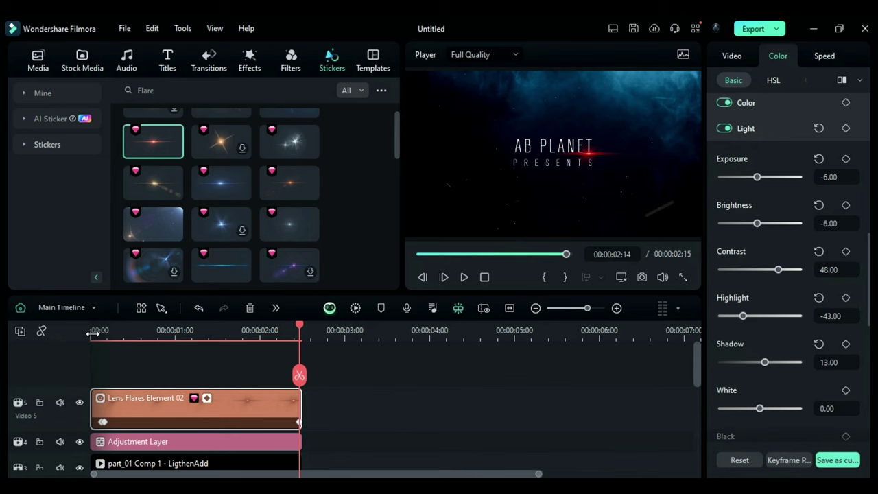
Step: Preview the flare animation and add the Sharpen effect on a track above the lens flare
drag(93, 333, 301, 359)
click(250, 60)
drag(222, 172, 100, 383)
Step: Add the Cinema 21:9 effect above Sharpen, shorten it to the length of the clips below and set its height to 0.05
scroll(273, 225, down, 8)
drag(154, 262, 82, 374)
drag(508, 394, 300, 392)
key(Return)
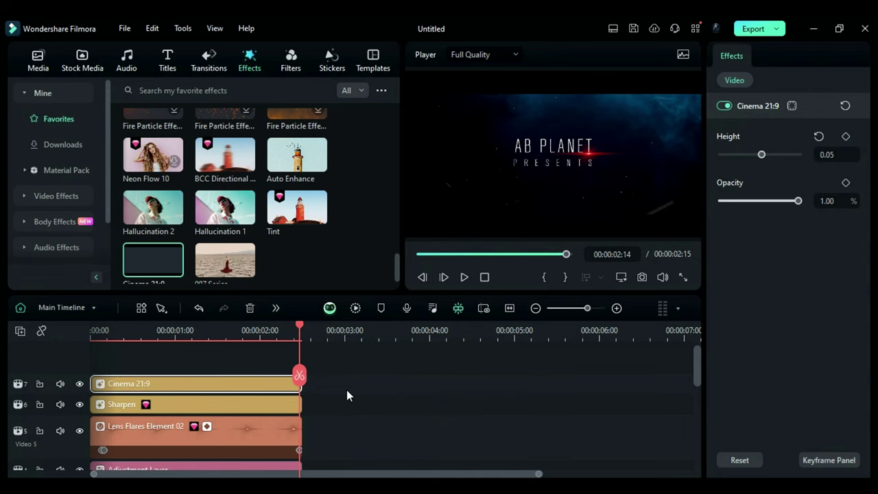
Step: Place clip-1 from the project media directly after the Background clip on the Video 1 track and preview it
click(37, 60)
drag(297, 157, 317, 425)
click(362, 352)
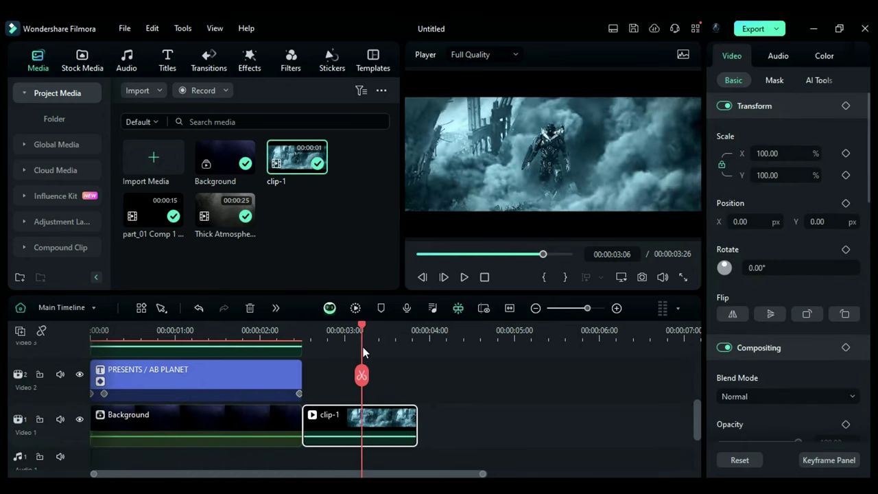
Step: Copy all layers of the first title intro and paste them directly after clip-1
drag(181, 431, 247, 361)
click(419, 330)
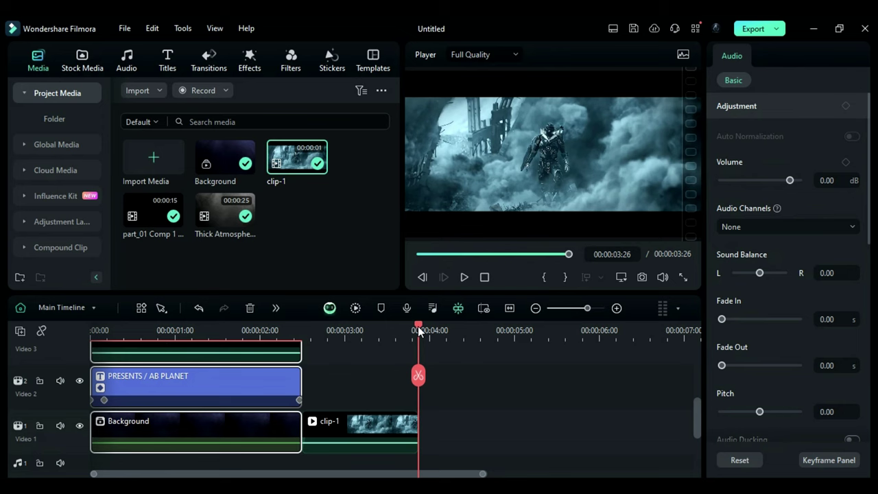
key(ctrl+v)
Step: Change the copied title's text from PRESENTS to PRODUCTION and from AB PLANET to DARKVISIONS
click(514, 330)
click(558, 405)
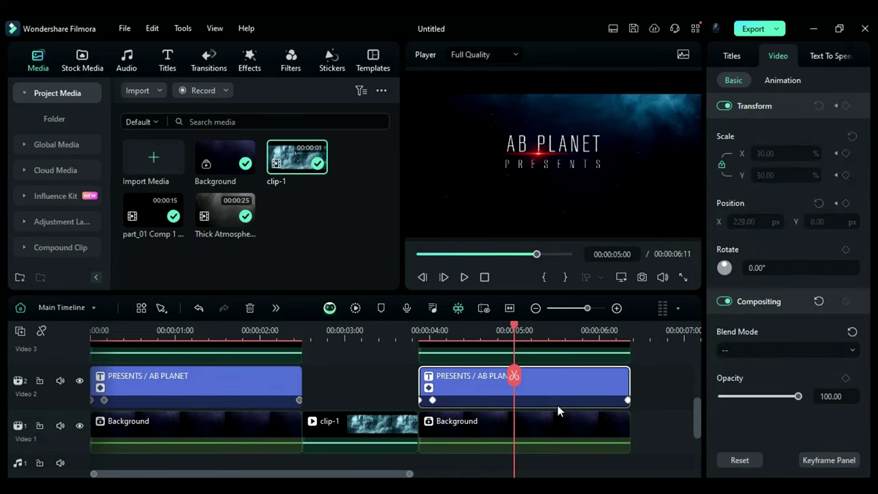
click(731, 56)
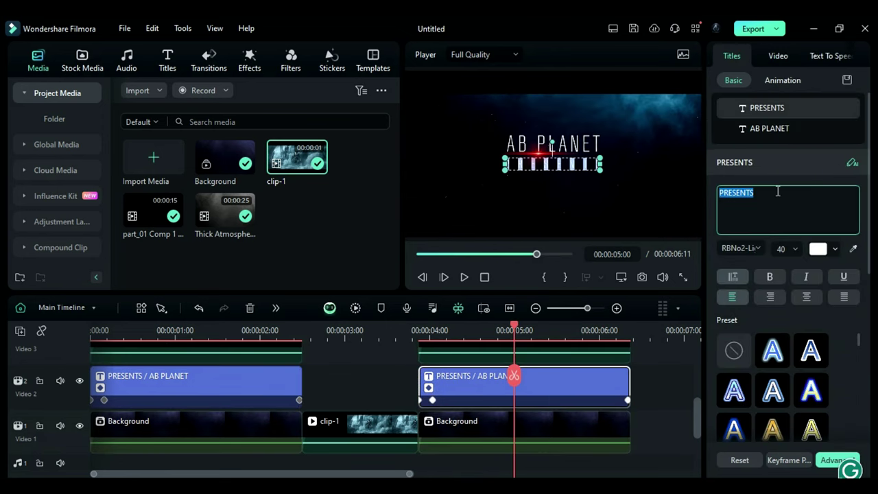
text(PRODUCTION)
click(768, 128)
triple_click(778, 192)
text(DARKVISIONS)
Step: Select the second title's lens flare and review its position at the first and last keyframes
scroll(432, 384, up, 3)
click(433, 374)
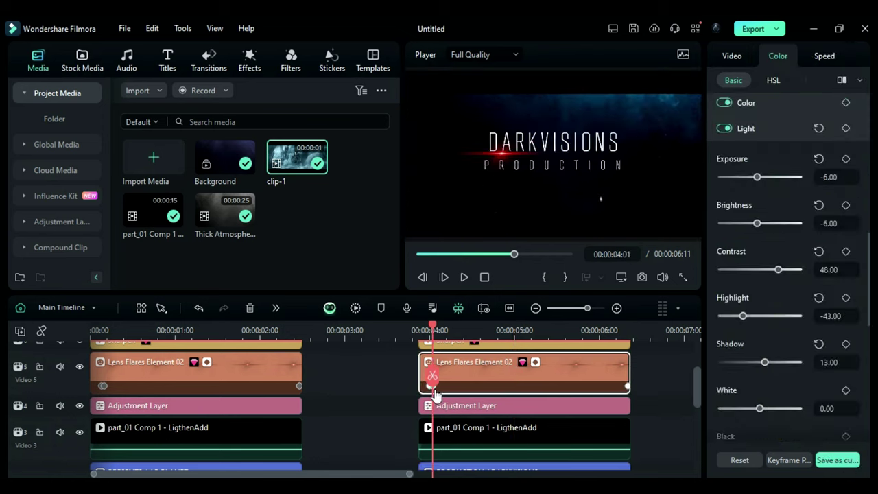
click(629, 391)
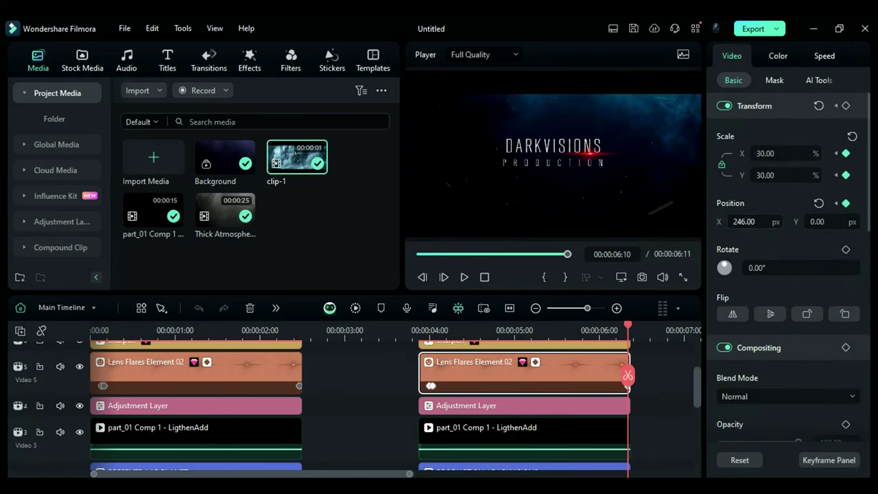
Step: Combine all layers of the DARKVISIONS PRODUCTION intro into one compound clip
scroll(429, 410, down, 2)
scroll(430, 420, down, 1)
drag(459, 451, 515, 398)
right_click(515, 398)
click(569, 314)
Step: Combine all layers of the AB PLANET PRESENTS intro into one compound clip
scroll(309, 390, down, 3)
drag(177, 340, 213, 405)
right_click(212, 404)
click(253, 314)
click(492, 267)
Step: Place the Black stock color on the Video 2 track at 00:00:02:10, trimmed to the end of the first compound clip
mouse_move(281, 331)
mouse_down()
mouse_move(305, 339)
mouse_move(288, 335)
mouse_up()
click(87, 62)
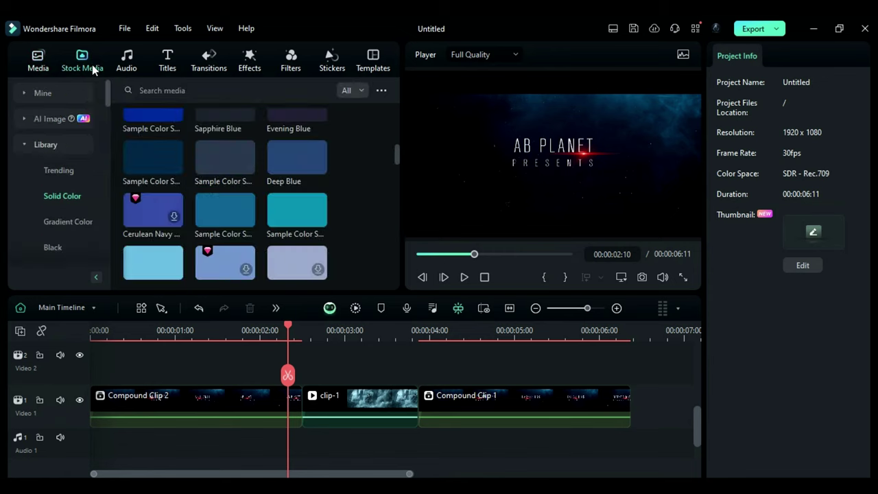
scroll(141, 138, down, 10)
scroll(148, 165, up, 6)
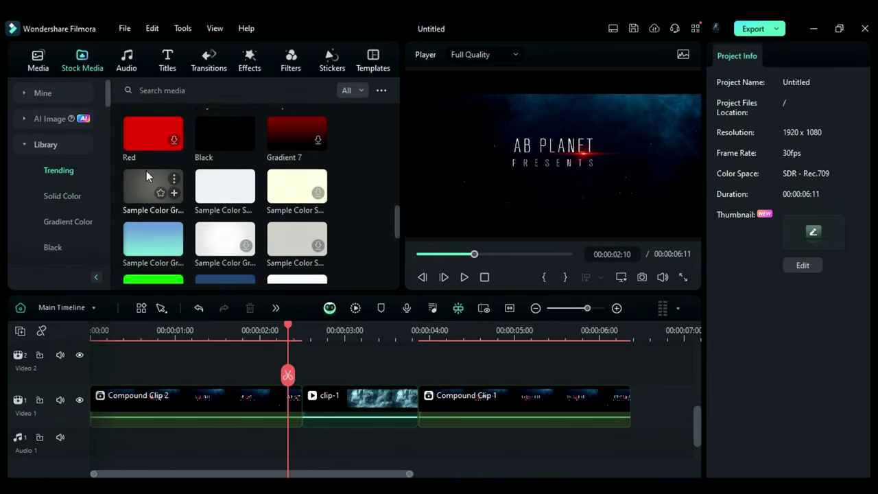
drag(225, 209, 294, 374)
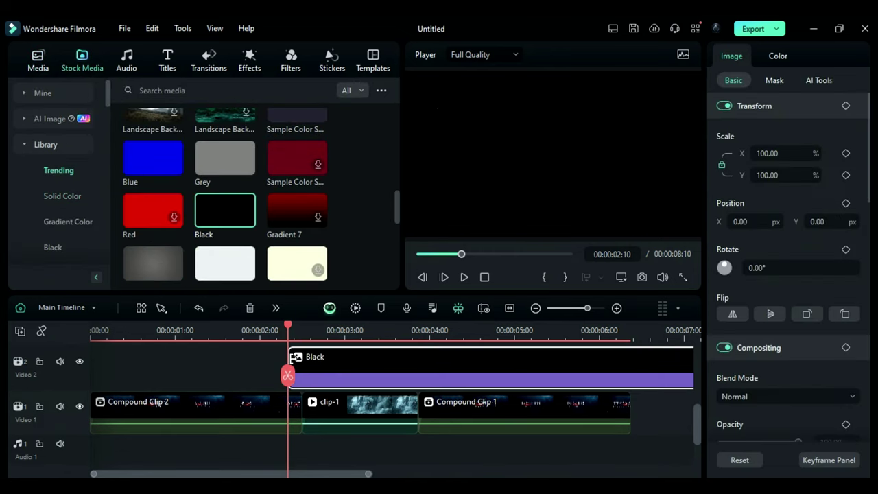
key(ctrl+z)
drag(291, 331, 289, 331)
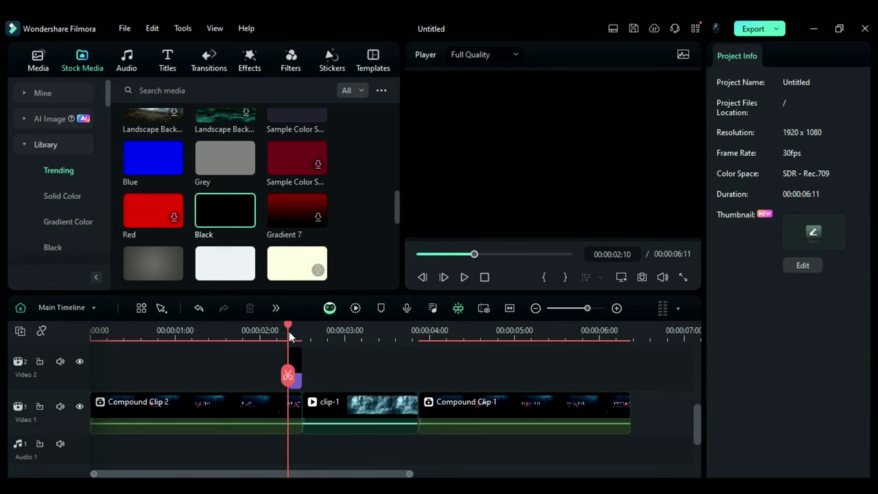
Step: Fade in the Black clip with opacity keyframes from 0 at its start to 100 at its end
click(299, 363)
scroll(757, 392, down, 2)
drag(798, 327, 720, 326)
drag(278, 330, 301, 336)
drag(721, 329, 798, 327)
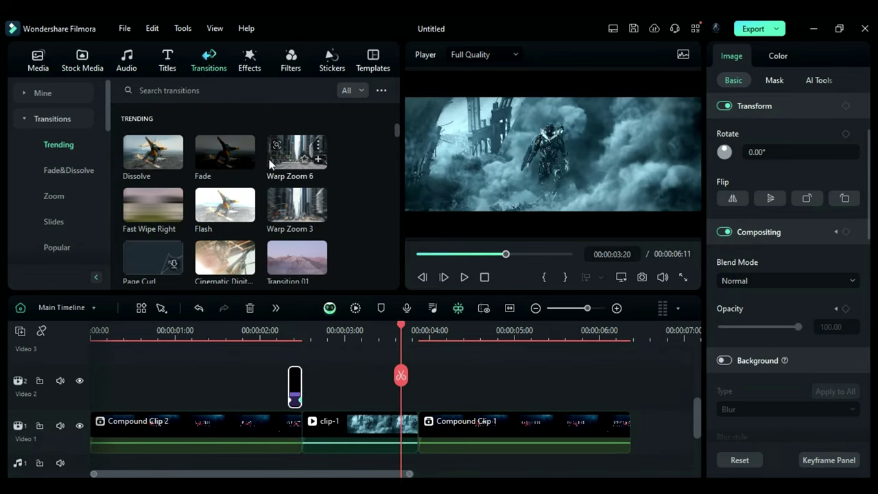
Step: Add the Parallax Smooth zoom transition between clip-1 and the second compound clip, and preview the sequence from the start
scroll(271, 159, down, 2)
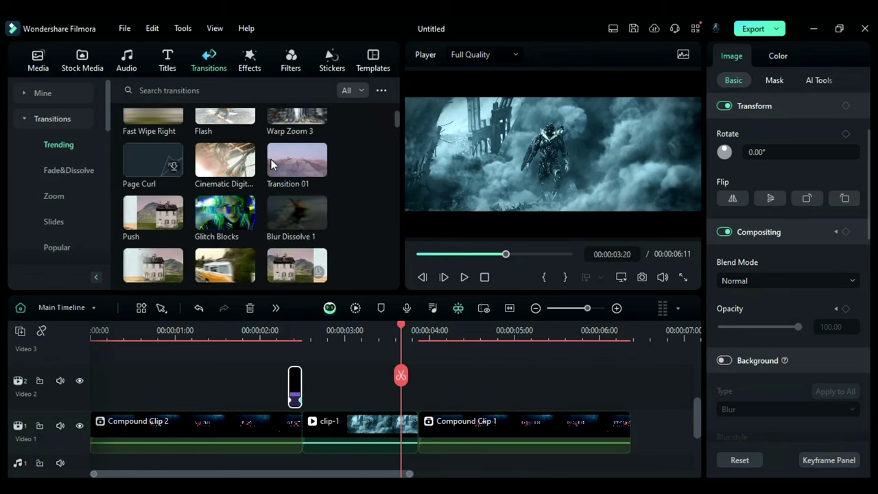
click(62, 197)
mouse_move(318, 162)
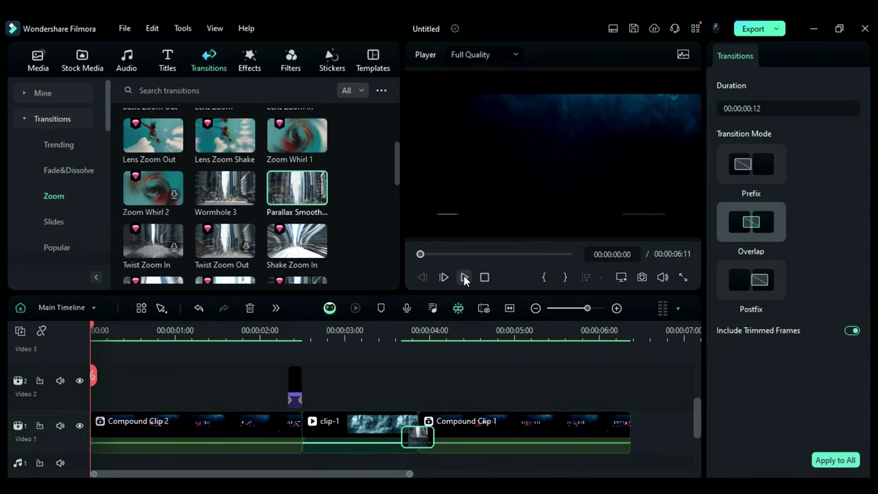
click(465, 277)
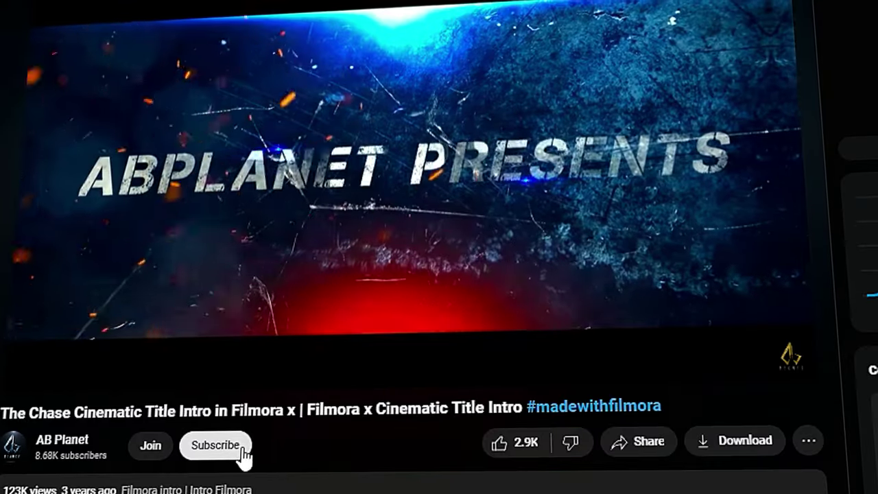
click(243, 448)
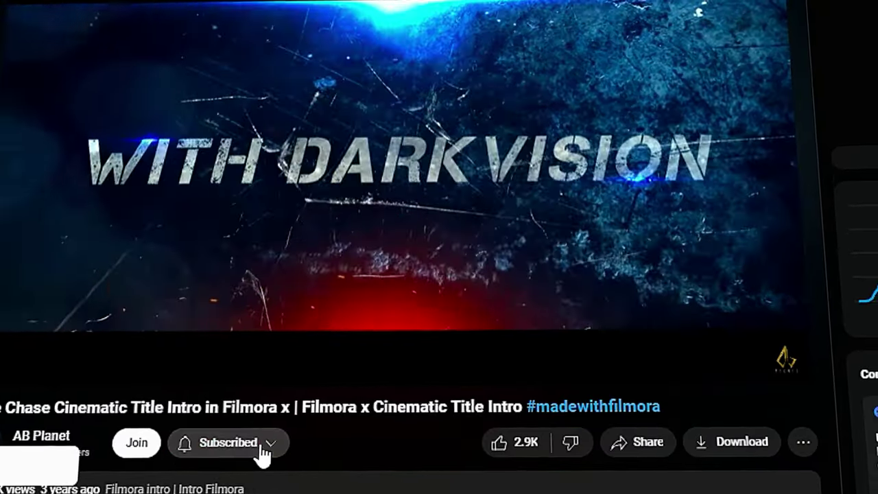
click(273, 453)
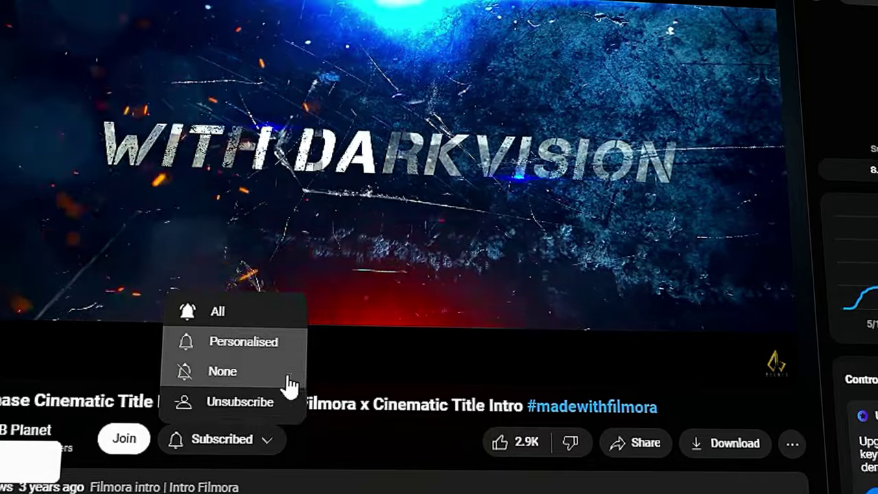
click(289, 319)
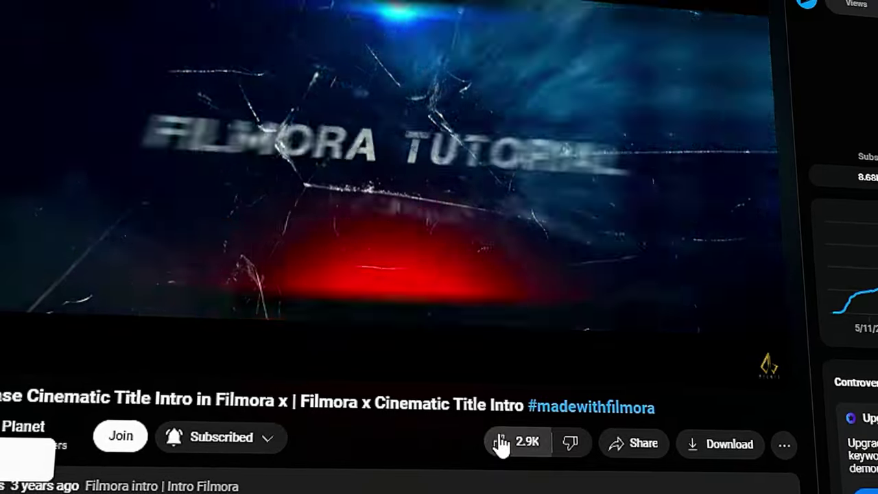